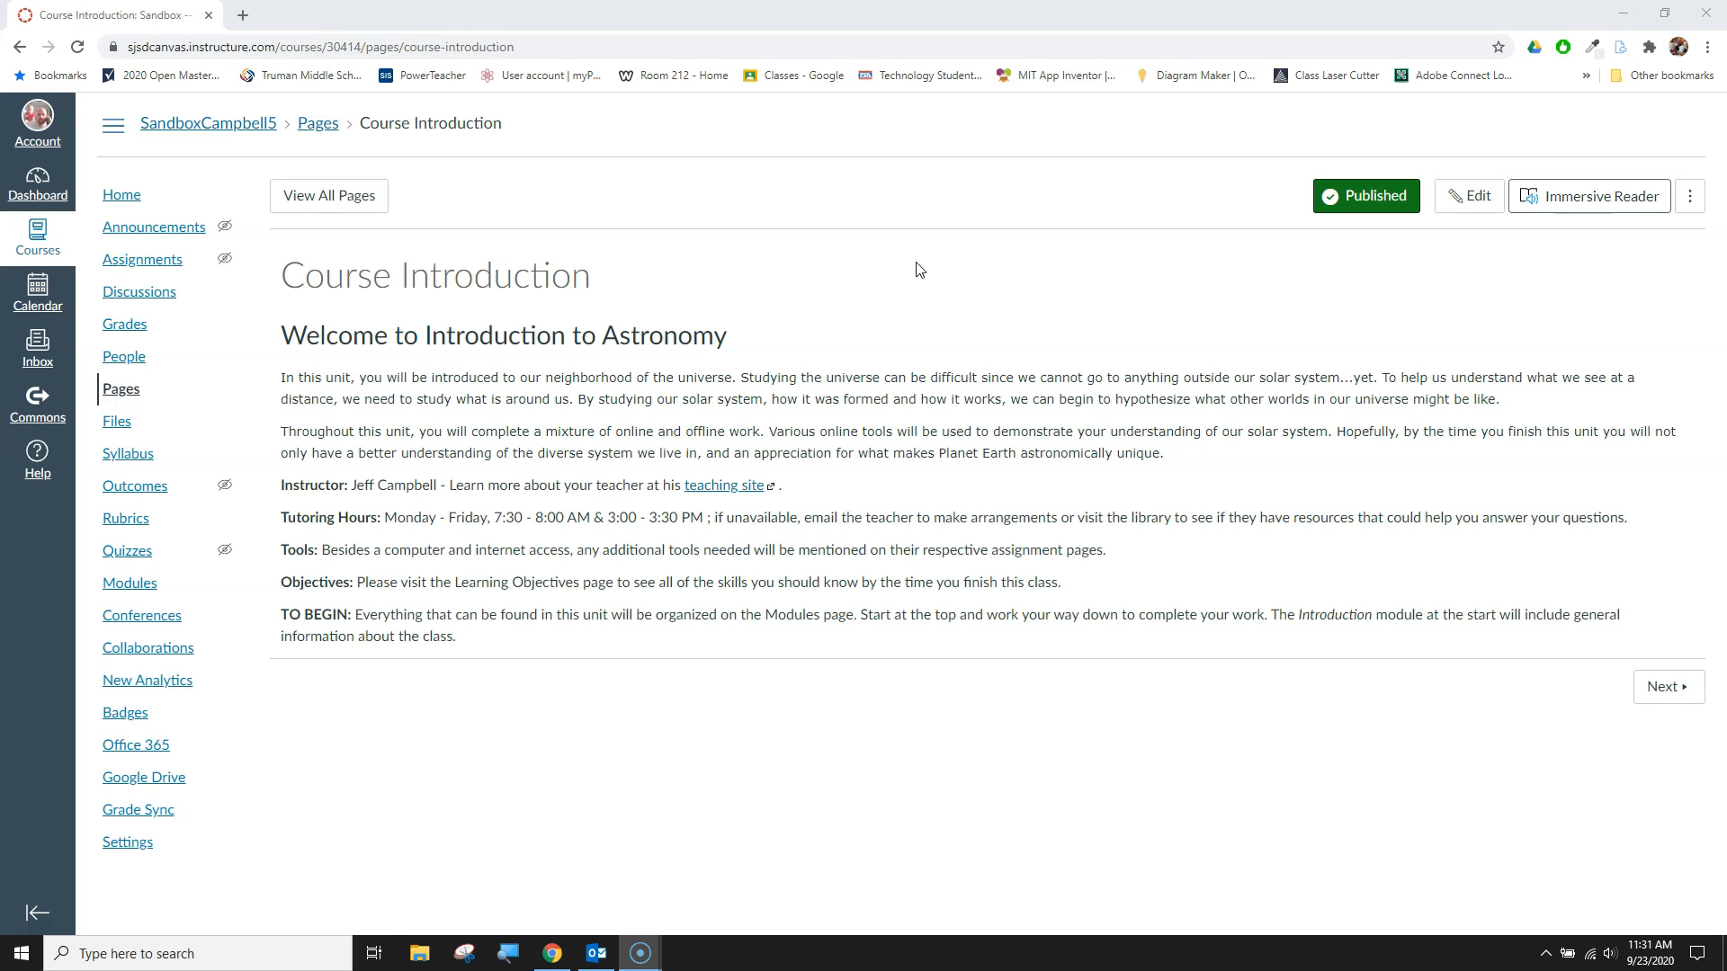
Open the Course Introduction page for editing and add a blank line above the welcome heading.
left_click(1482, 195)
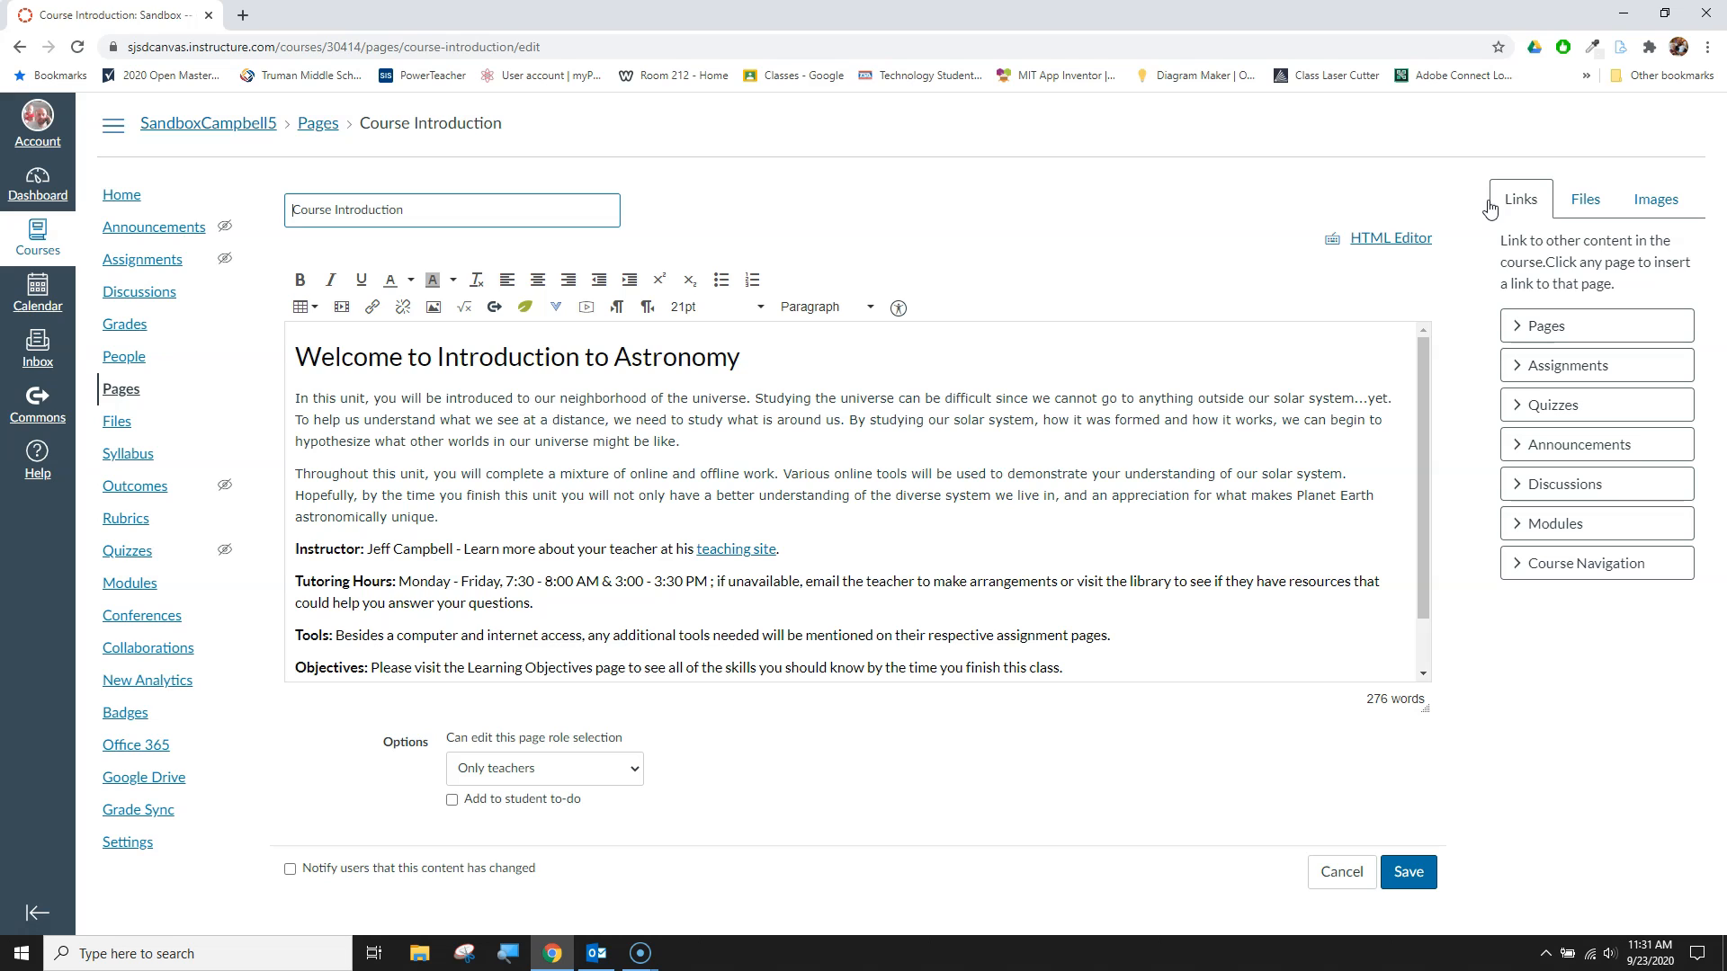
left_click(297, 350)
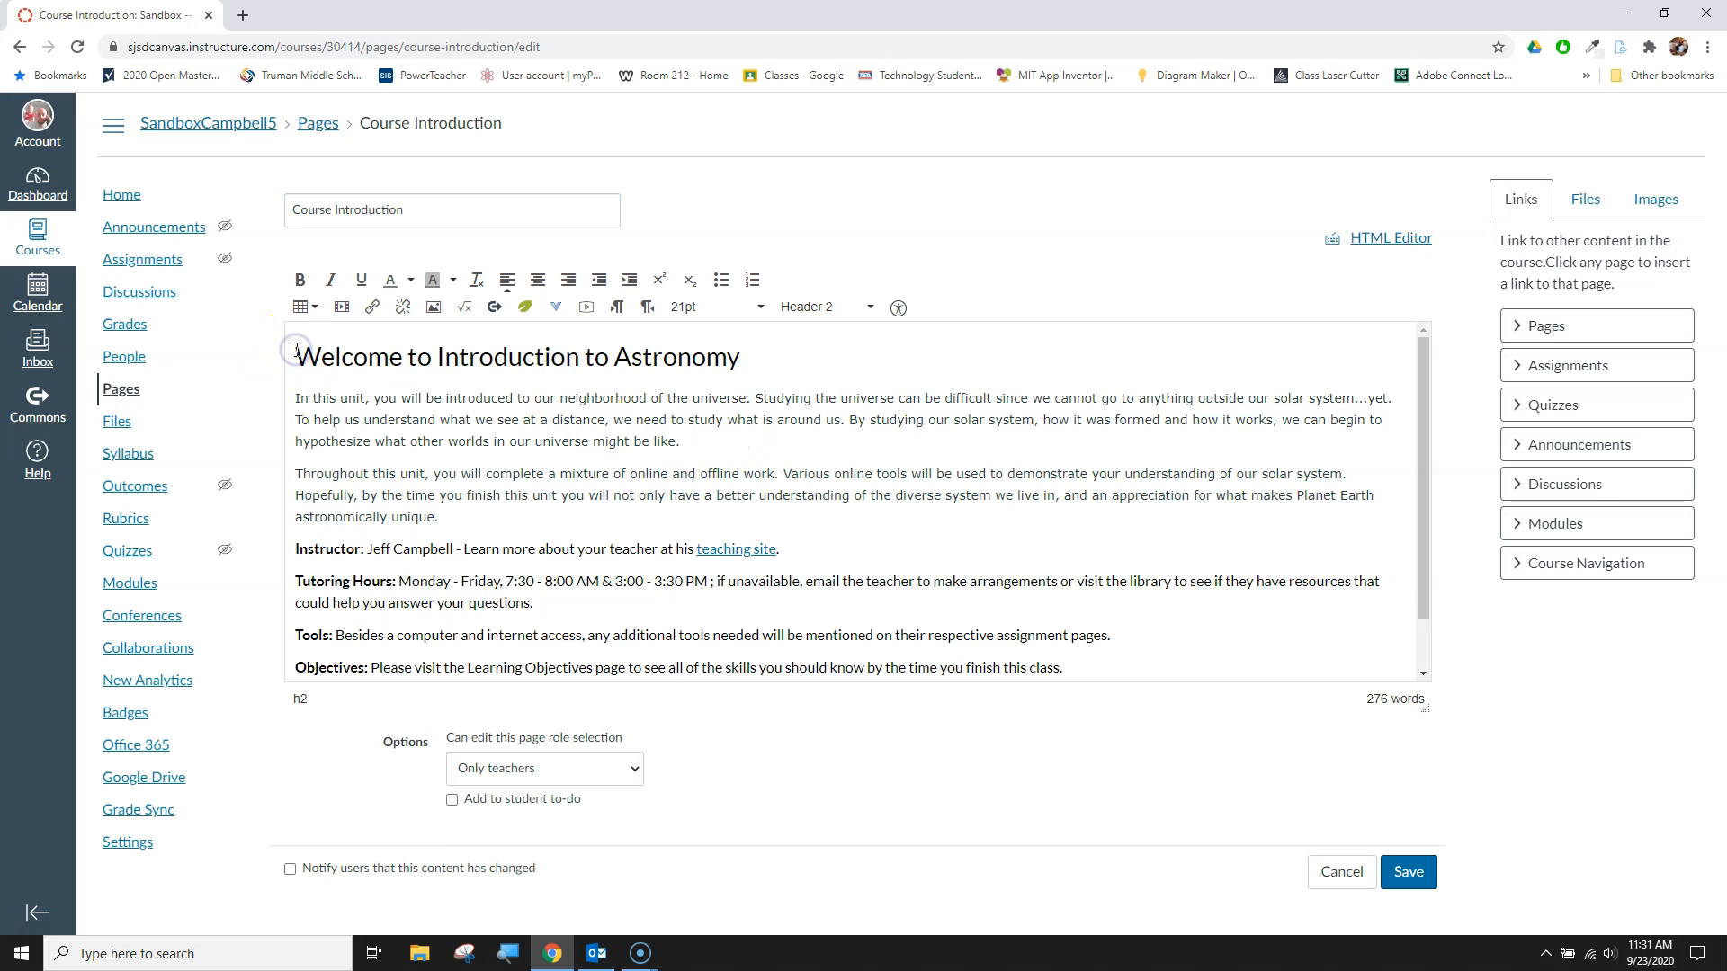
key("Return")
key("Up")
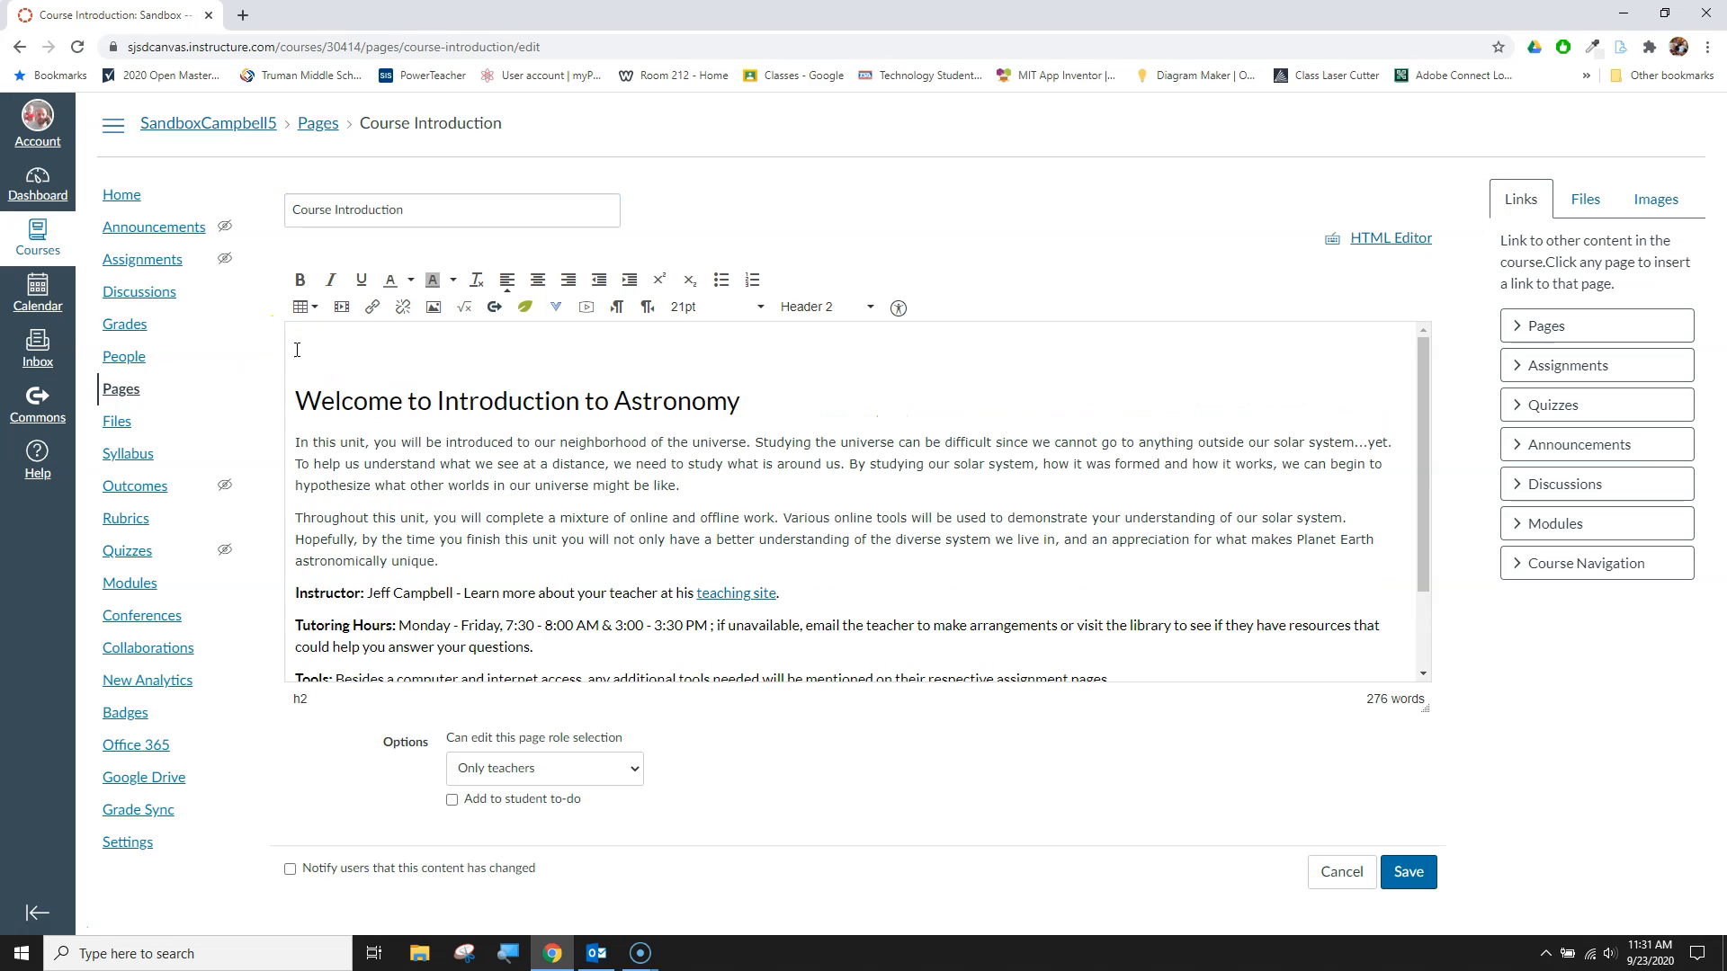
left_click(314, 341)
Embed the Merritt Reservoir at night image from the course images above the heading, and delete it again.
left_click(1666, 208)
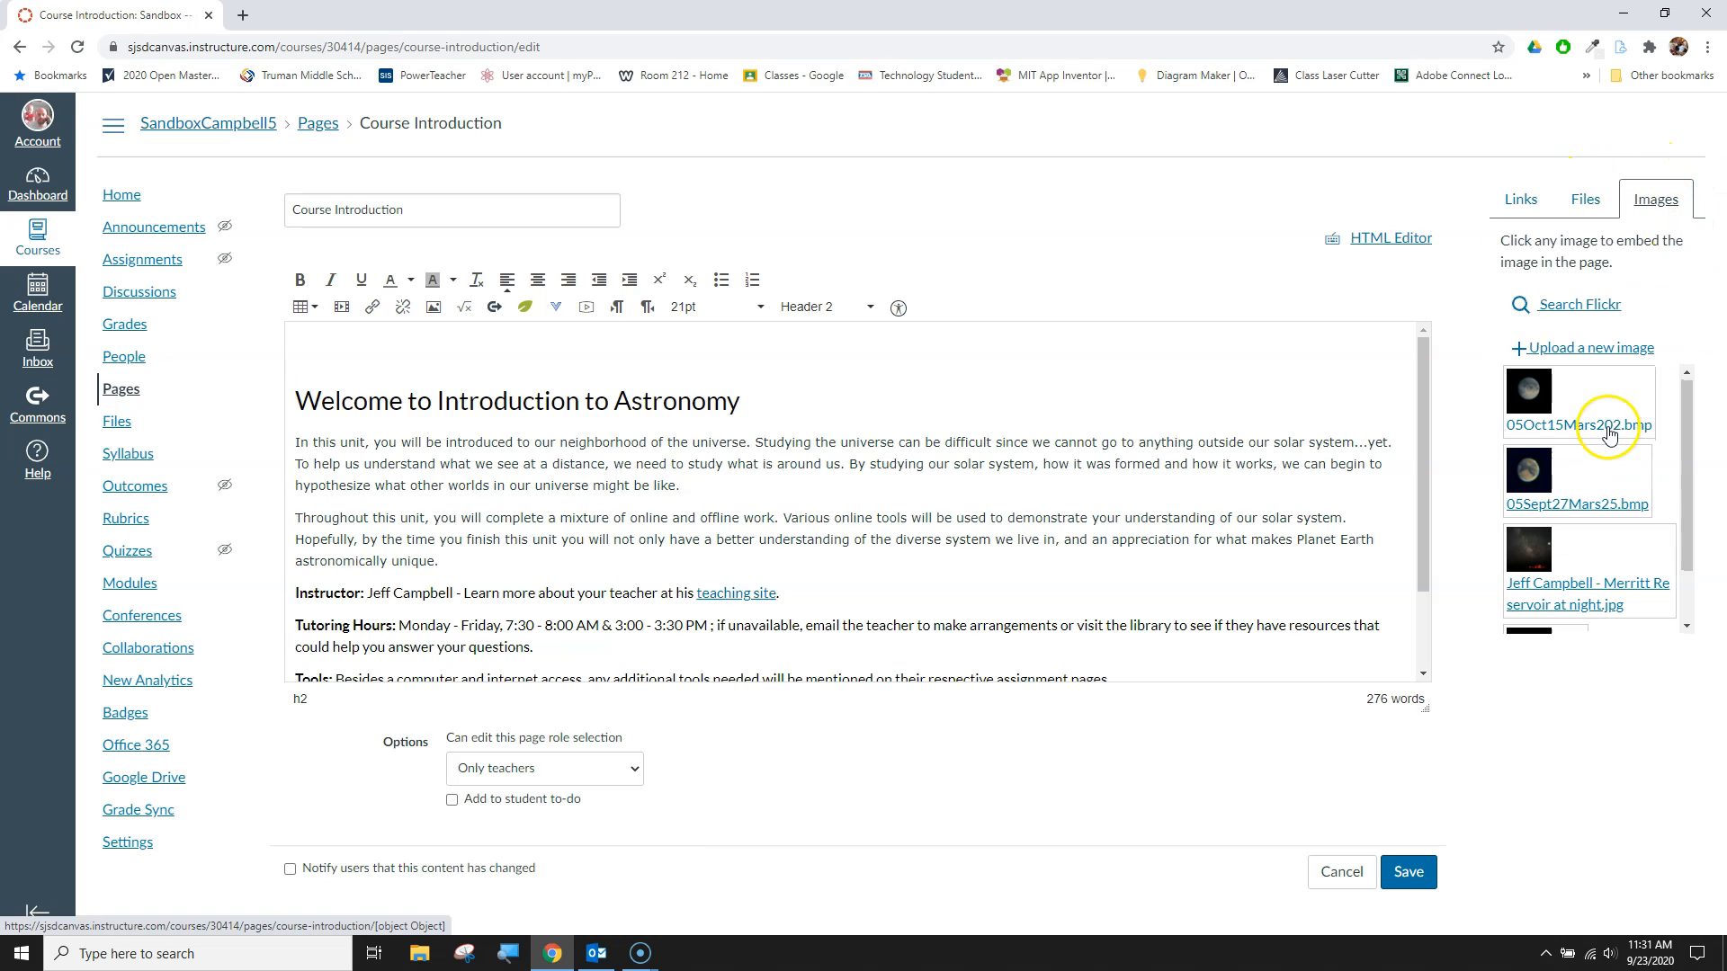
scroll(1592, 485, "down", 1)
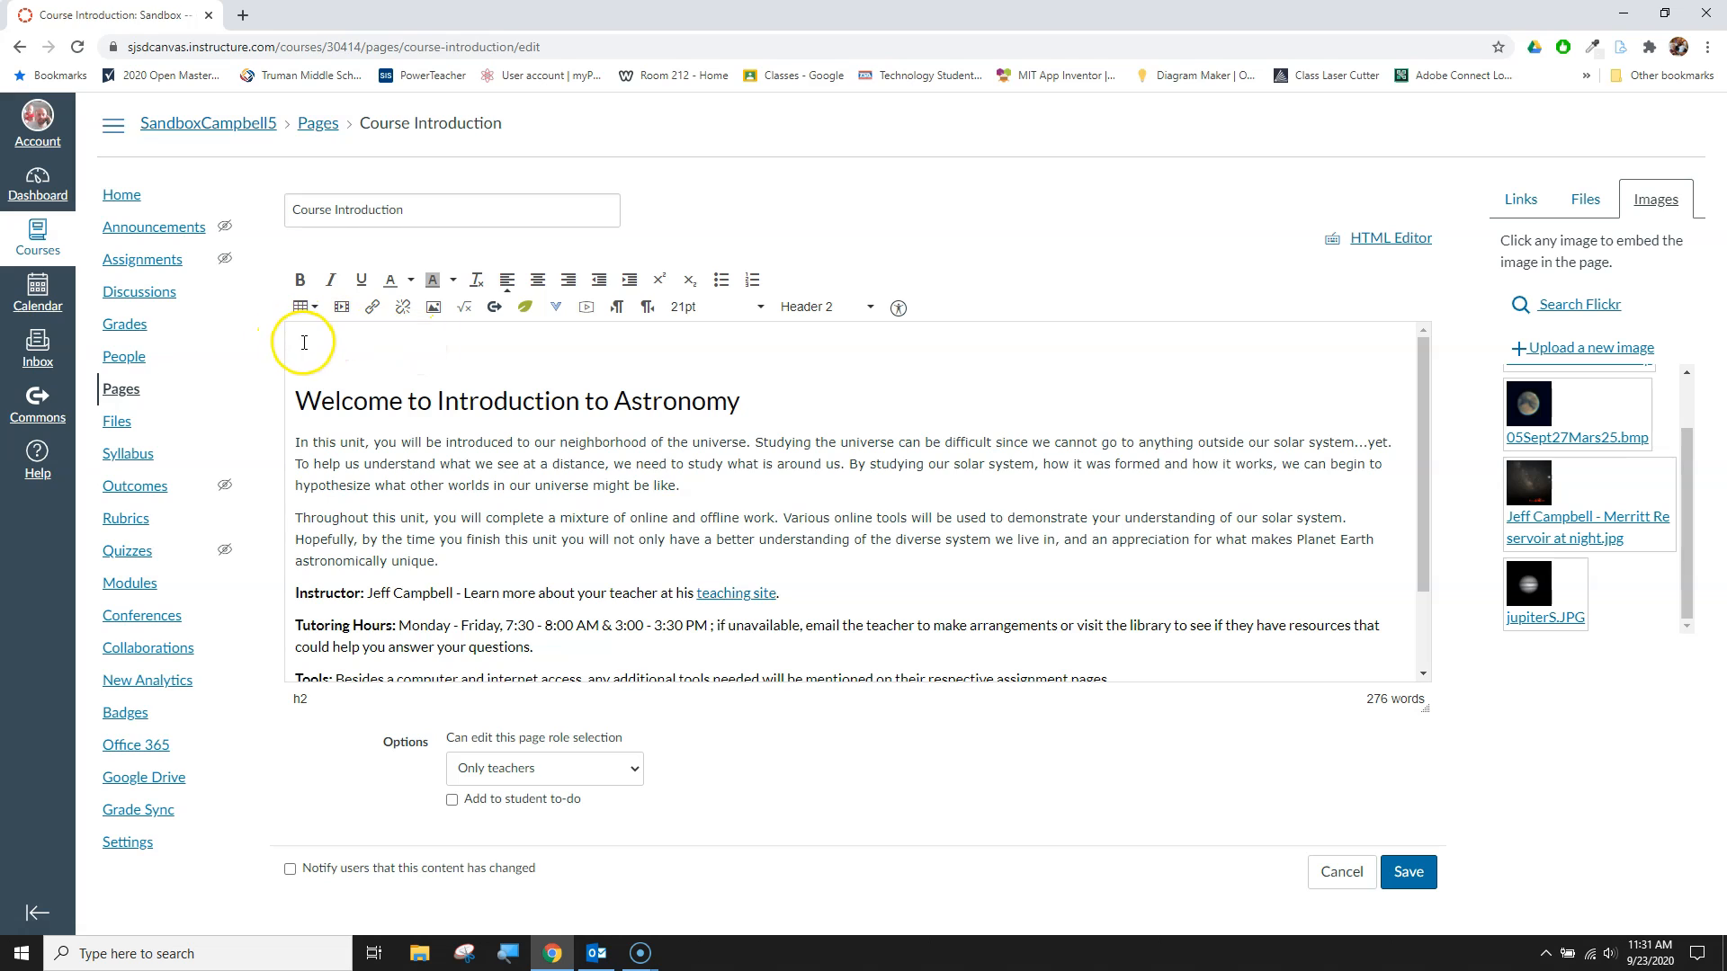
left_click(1553, 502)
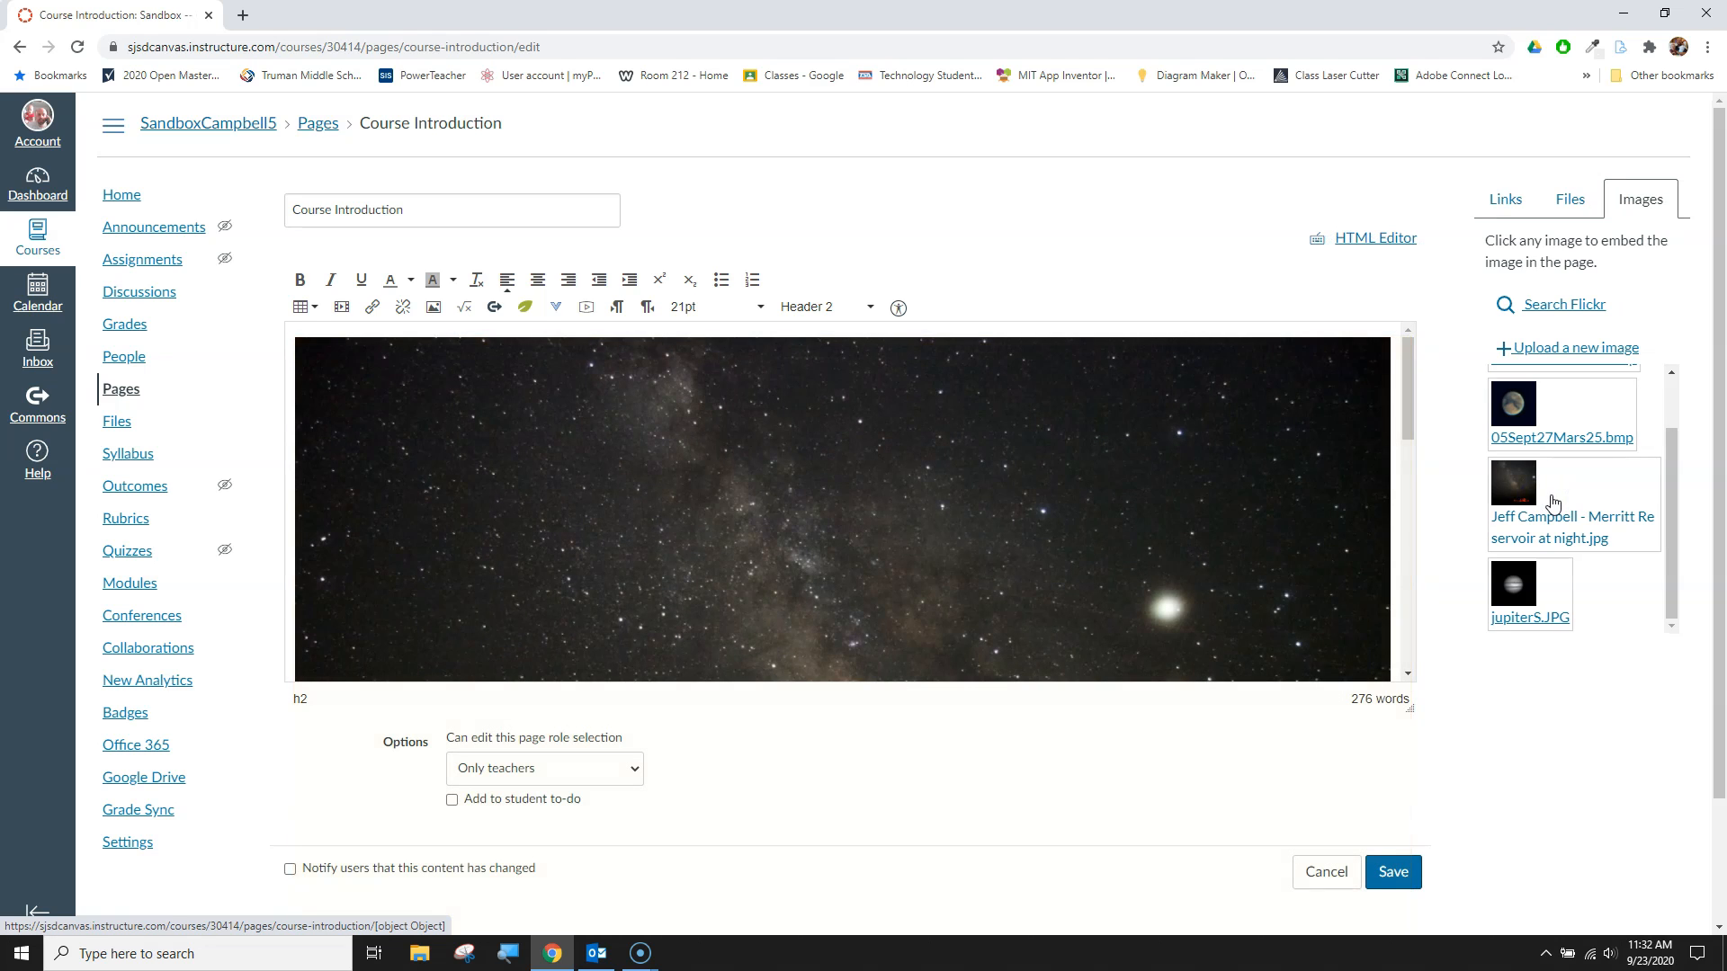
left_click(1061, 563)
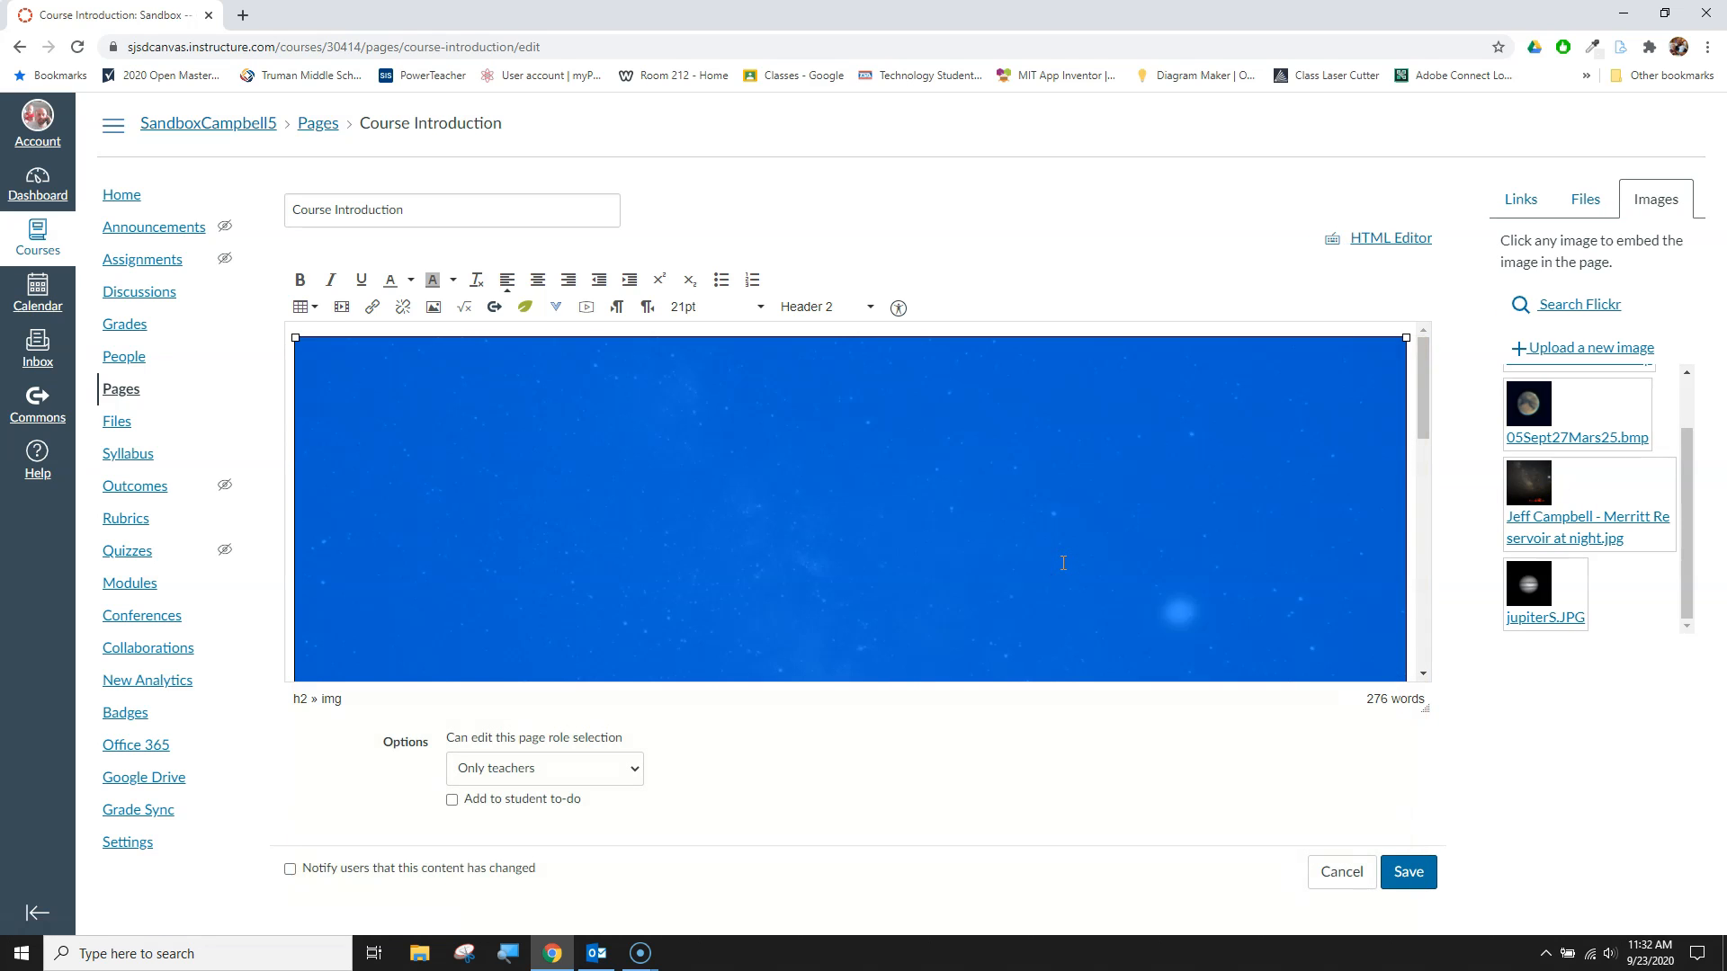
key("Delete")
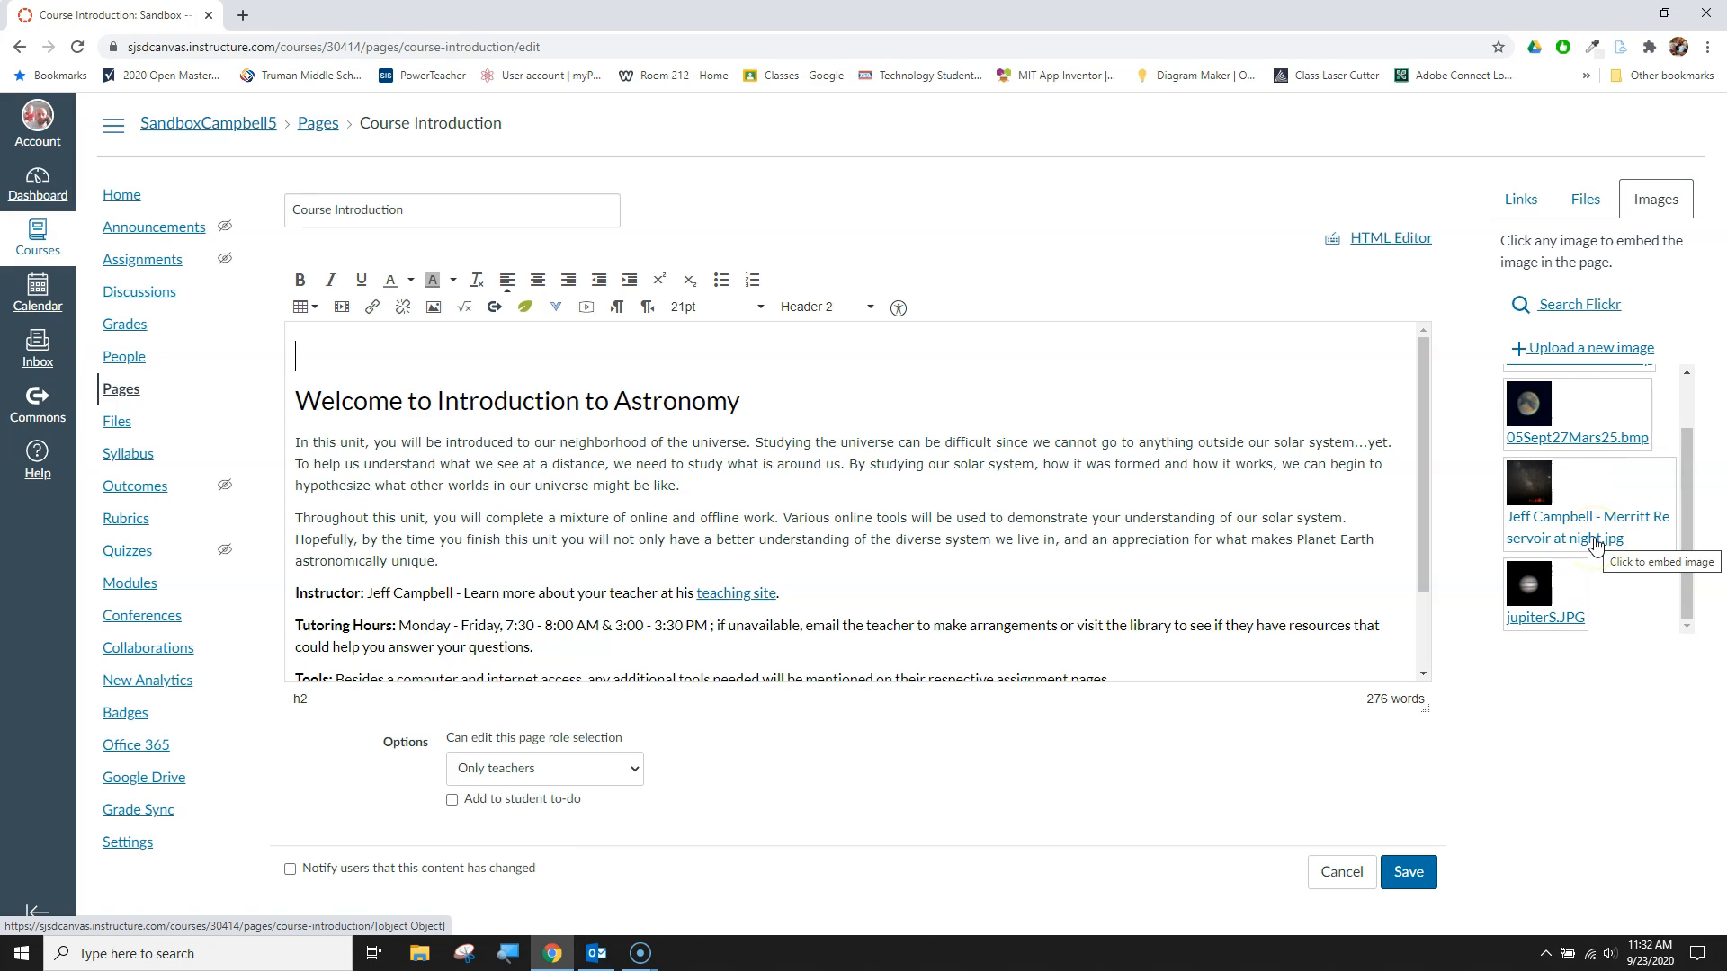
left_click(1546, 519)
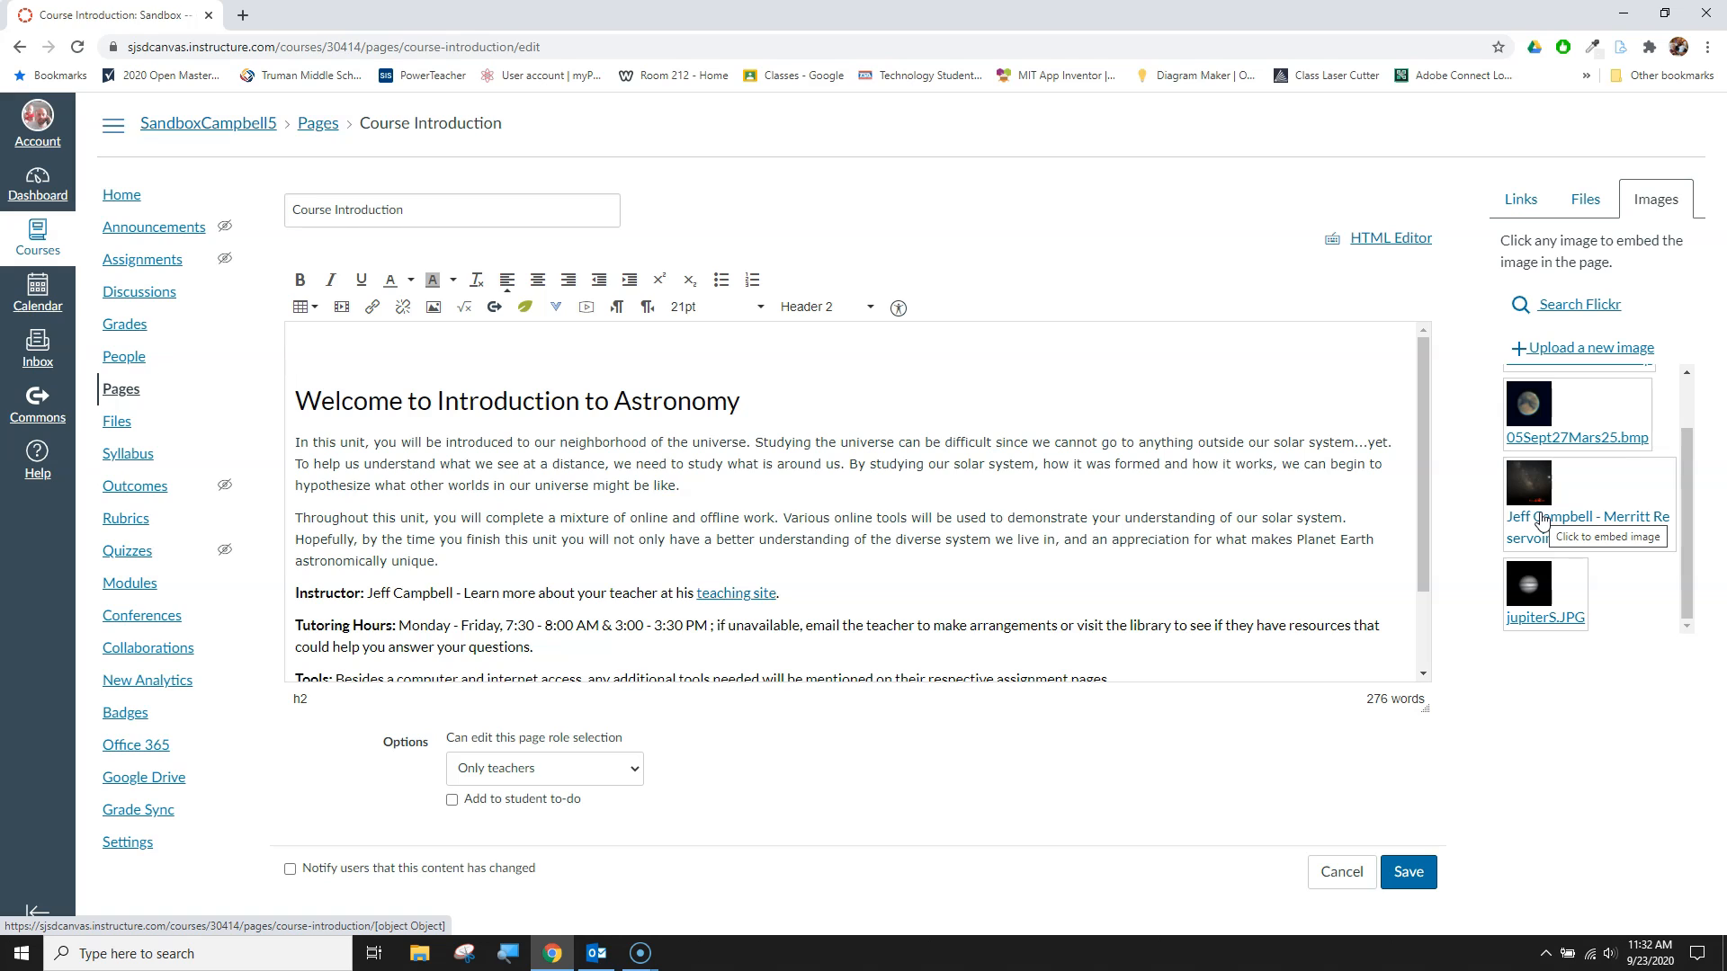
left_click(1538, 412)
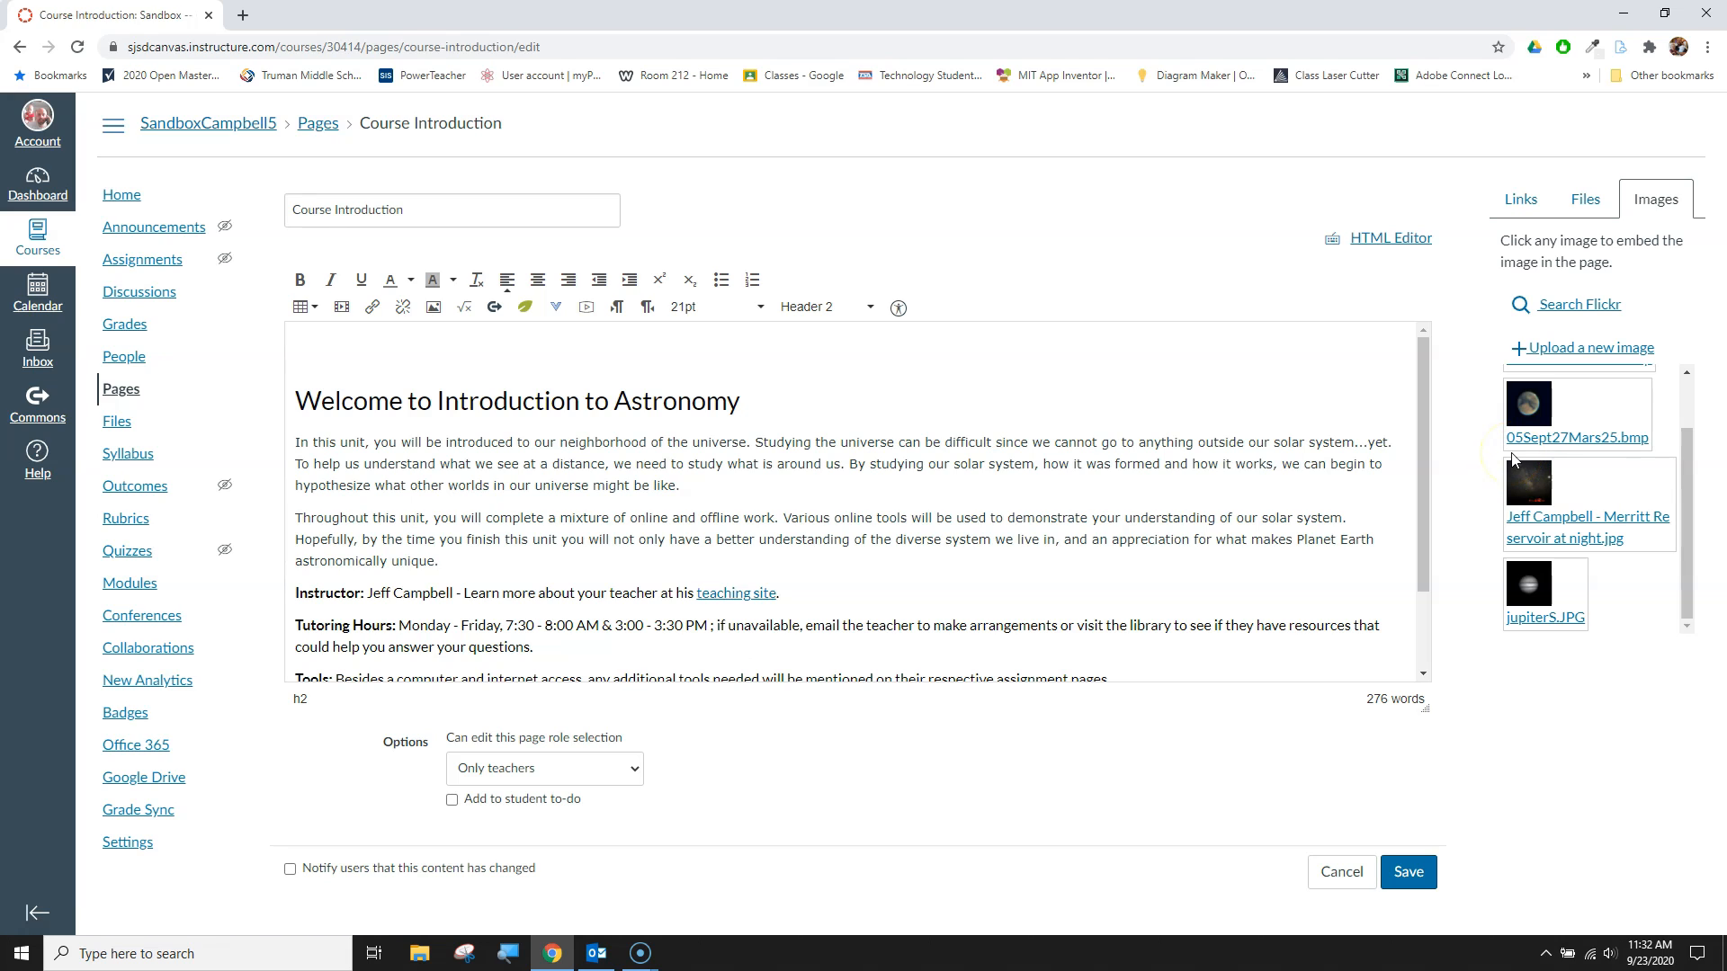
Start inserting an image on the blank line above the heading, with Canvas files as the image source.
left_click(443, 351)
left_click(438, 309)
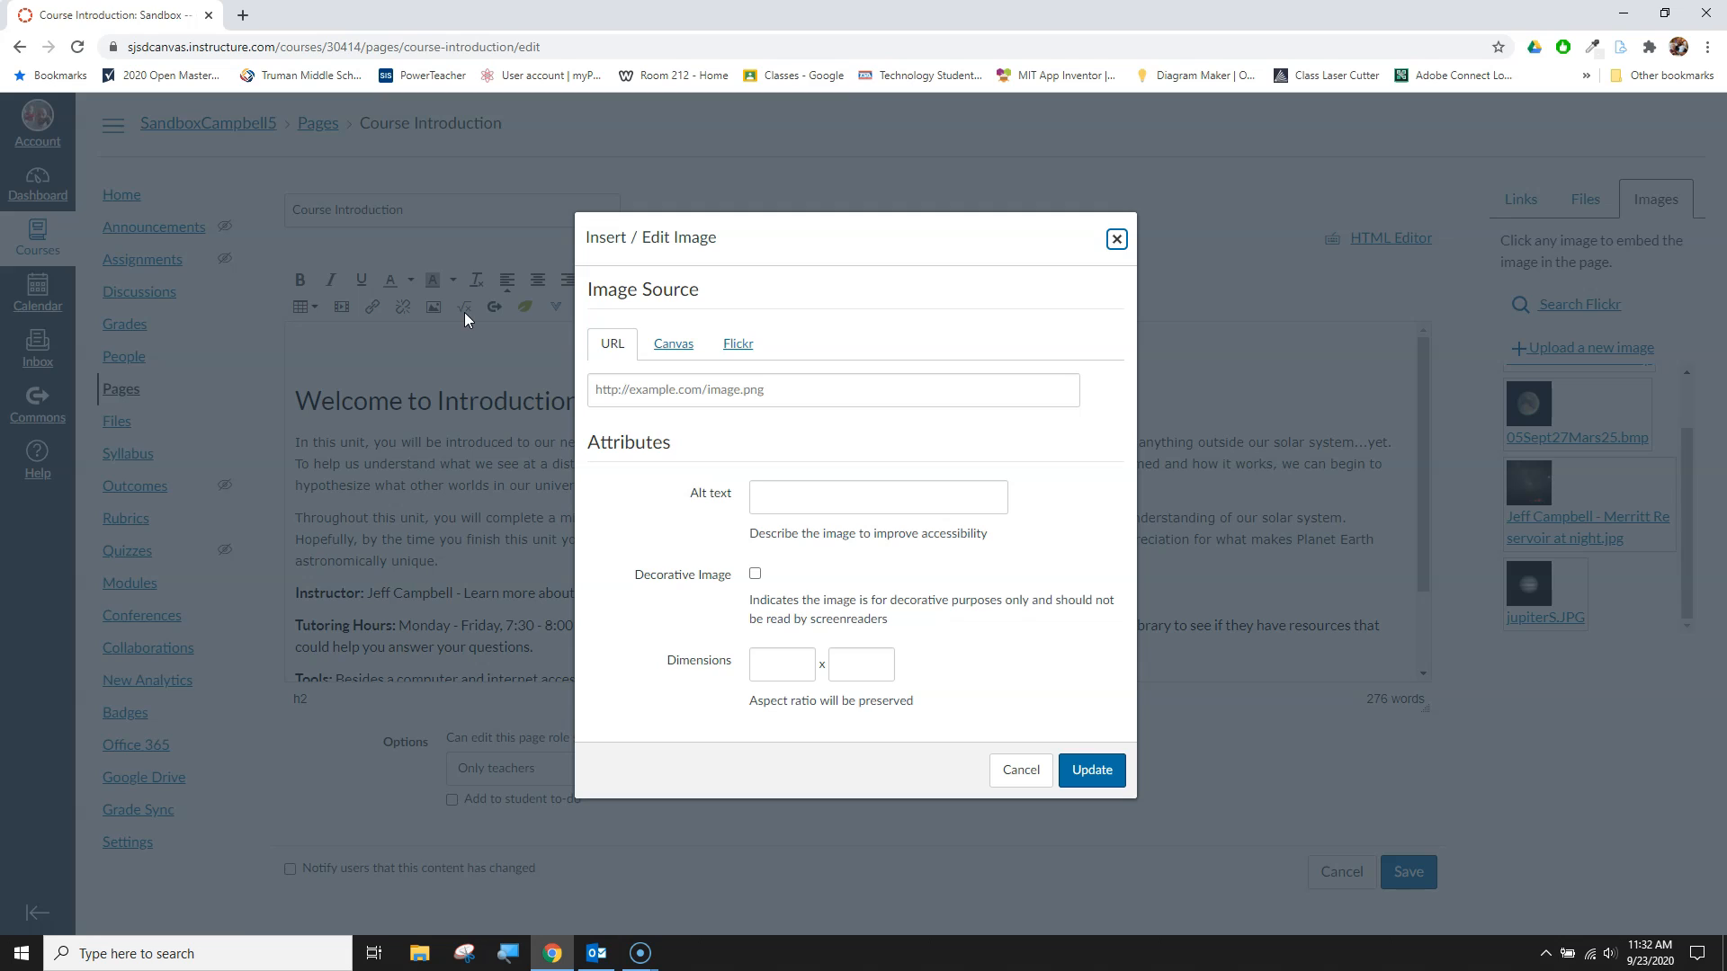
left_click(741, 346)
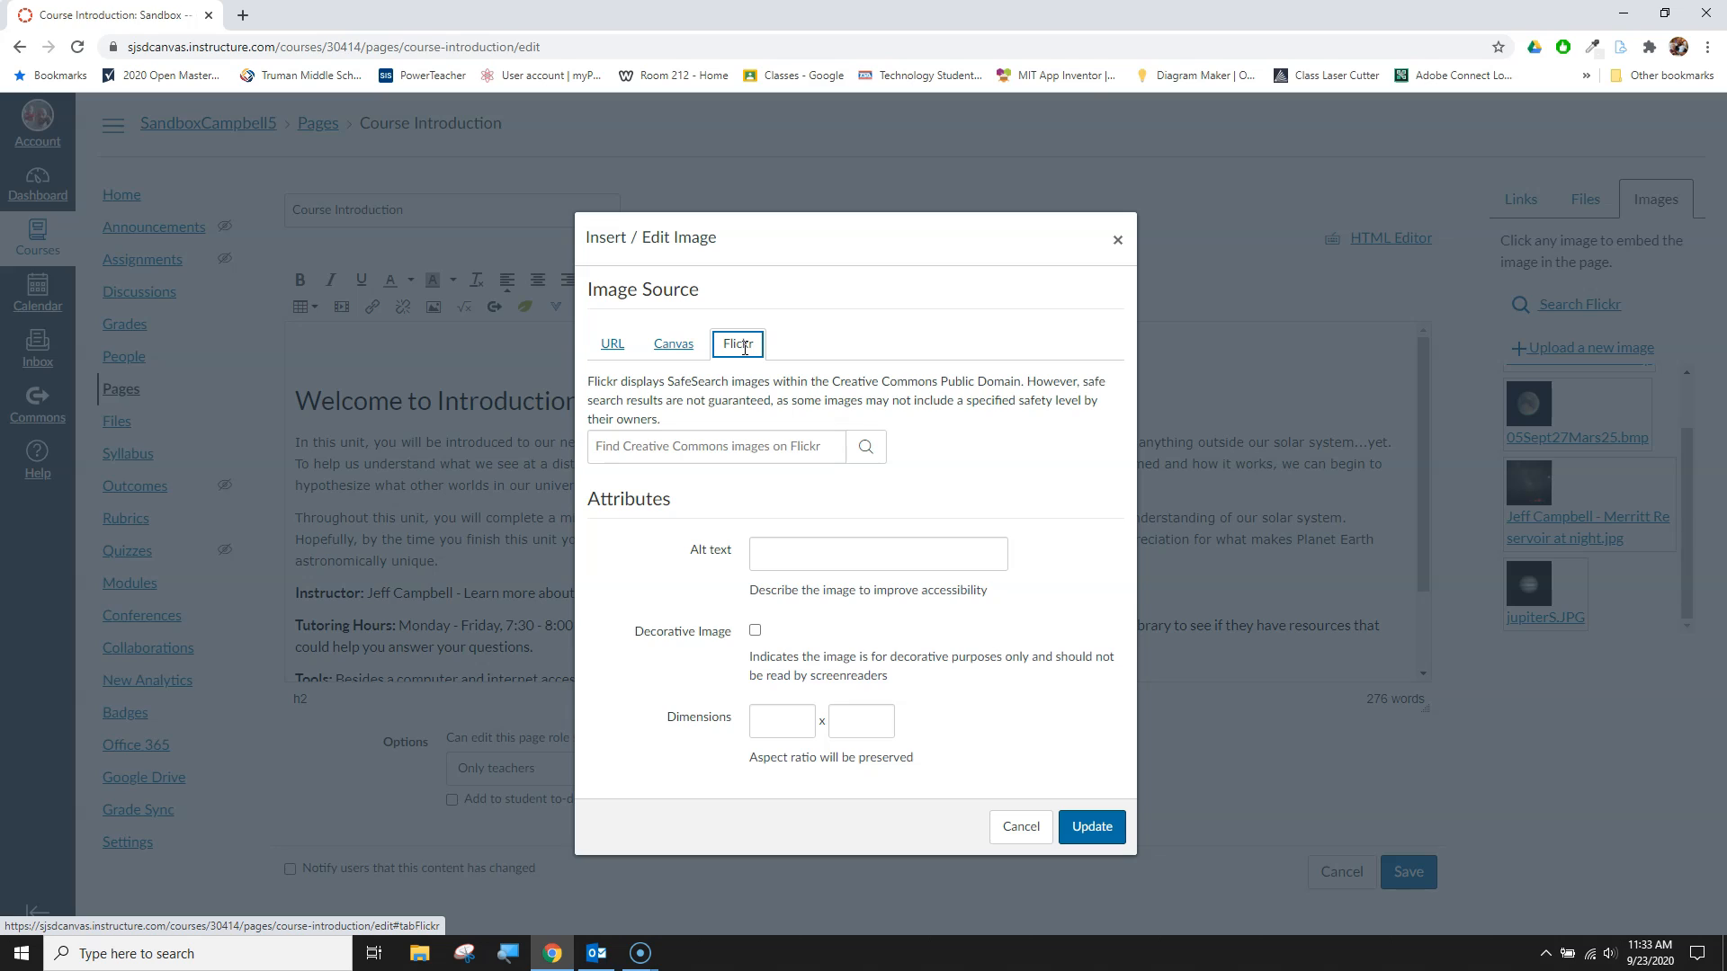
left_click(615, 347)
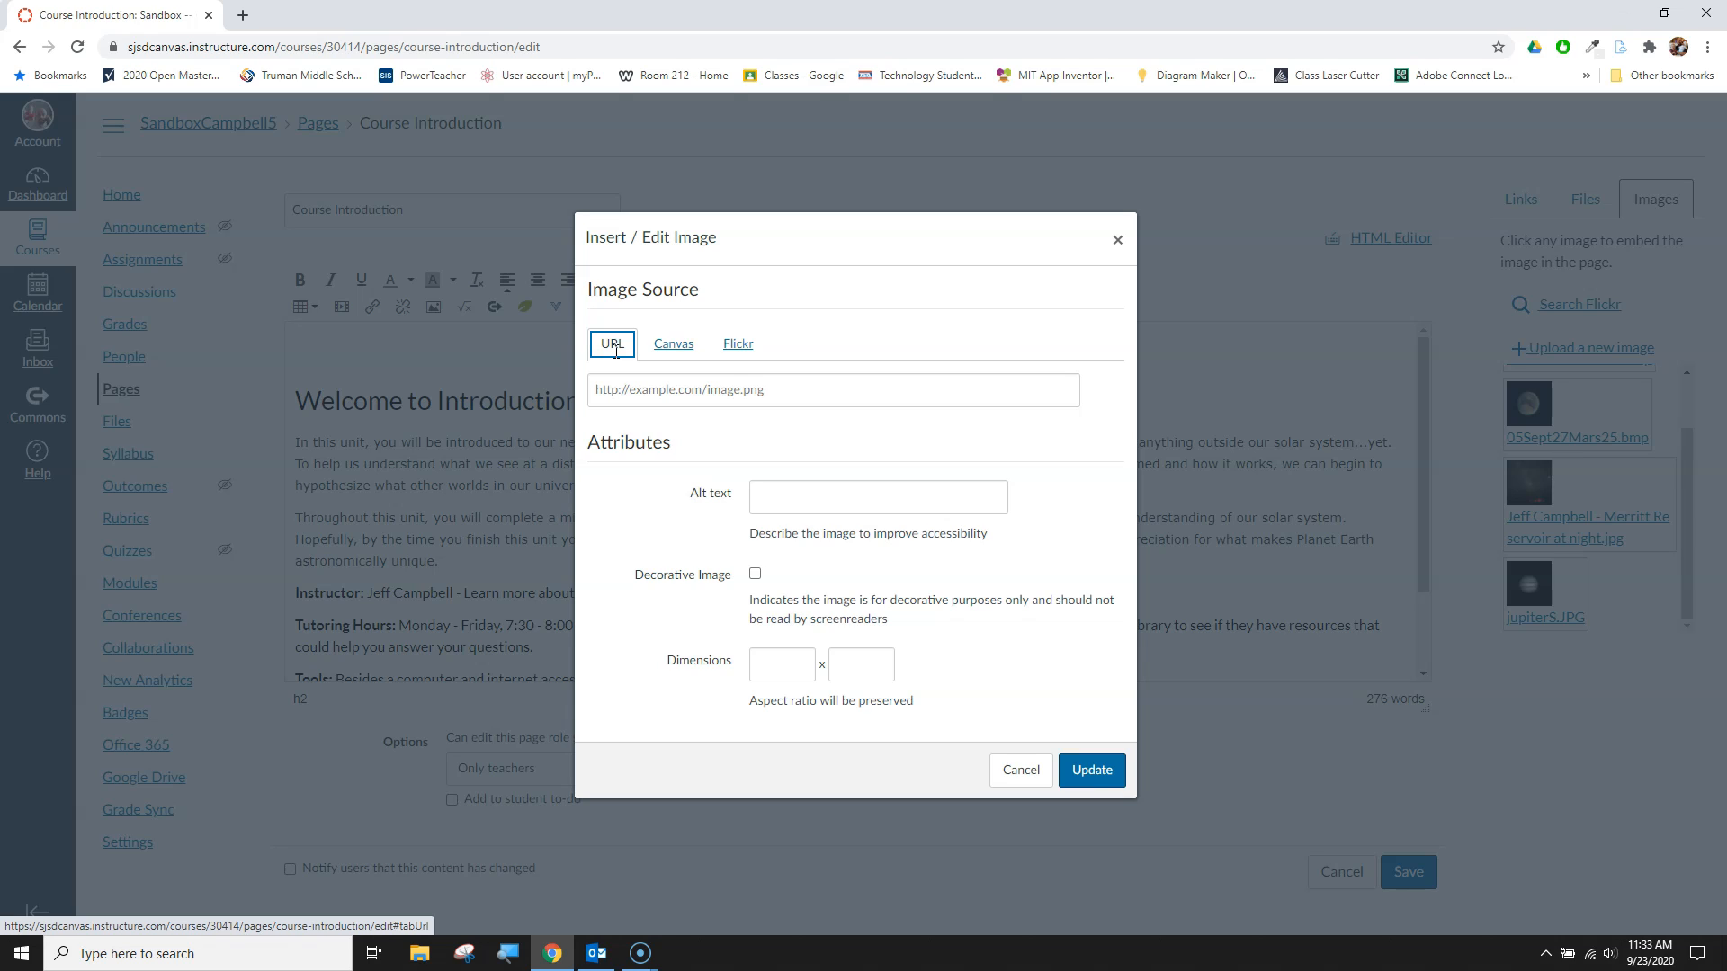
left_click(677, 349)
left_click(679, 355)
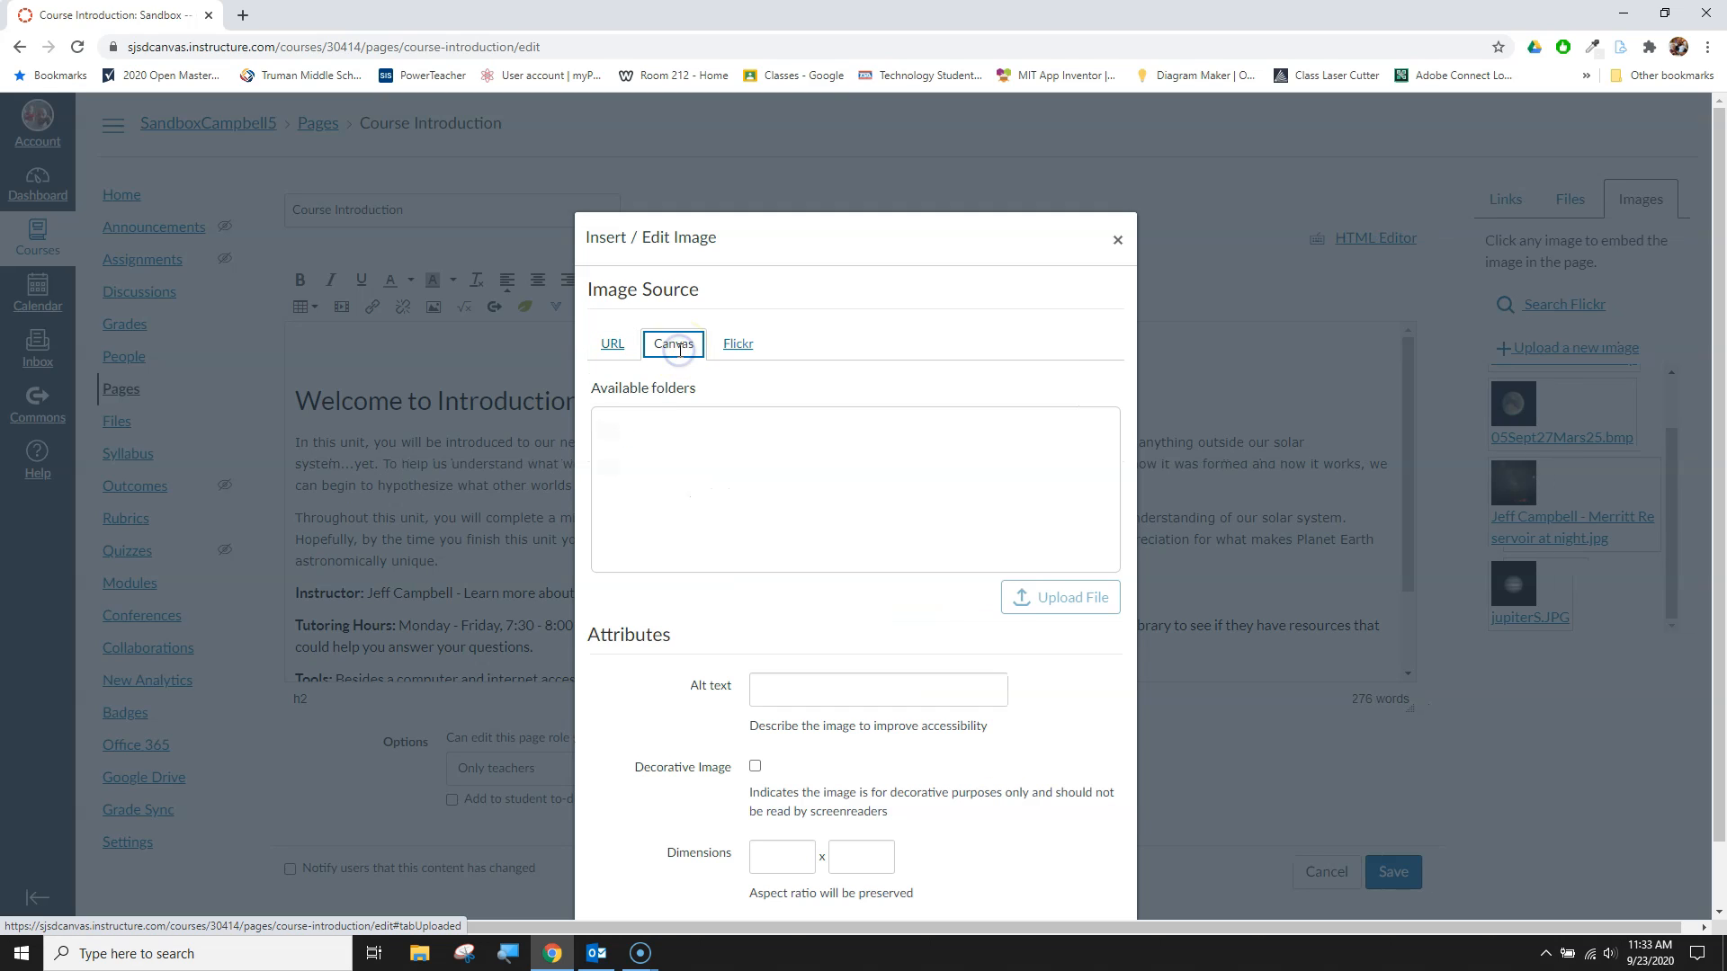
Choose the Merritt Reservoir at night image from the Media folder of the course files.
left_click(634, 430)
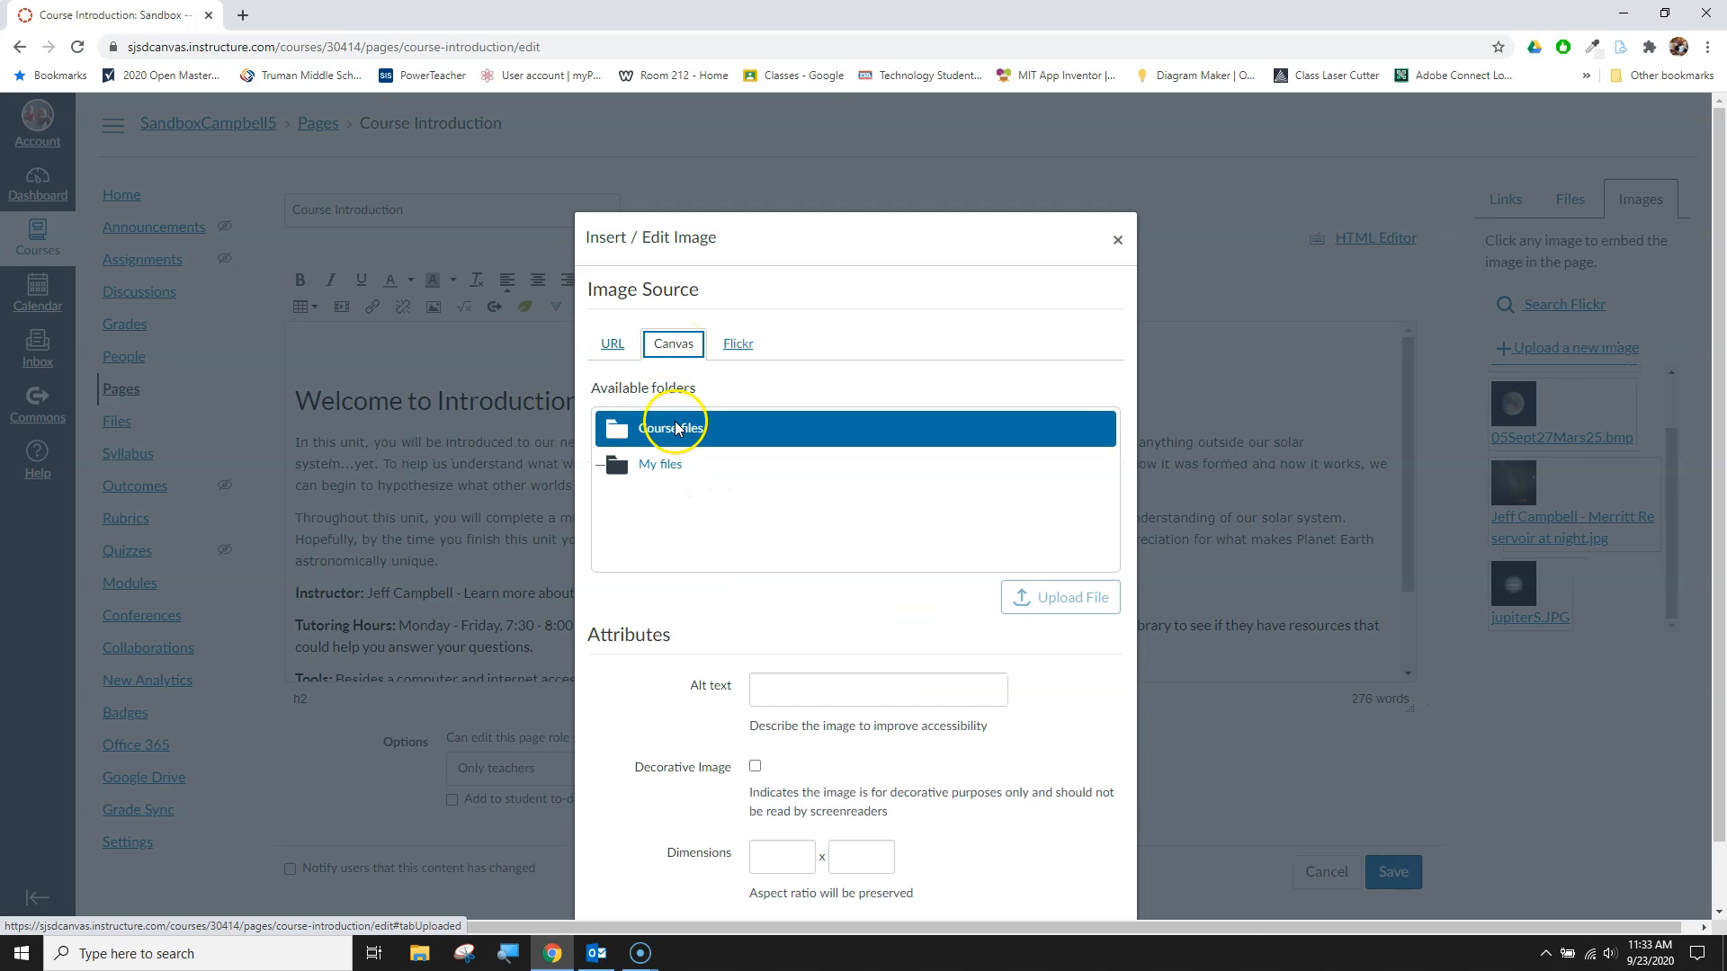
left_click(622, 462)
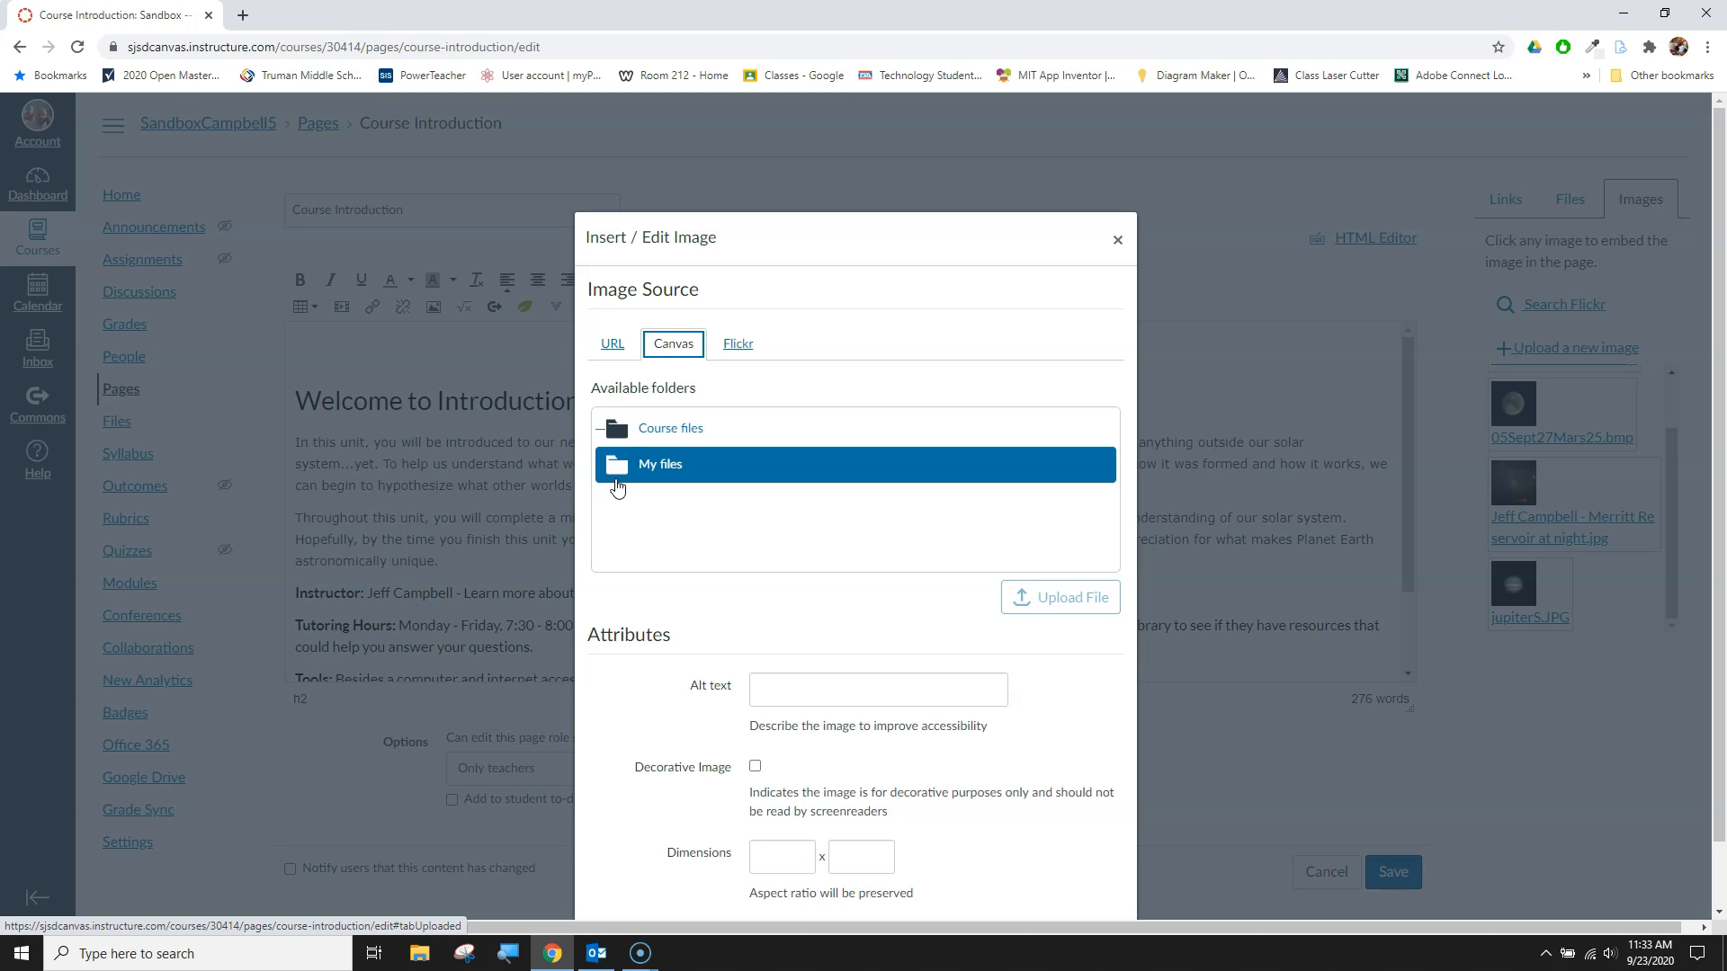
left_click(629, 429)
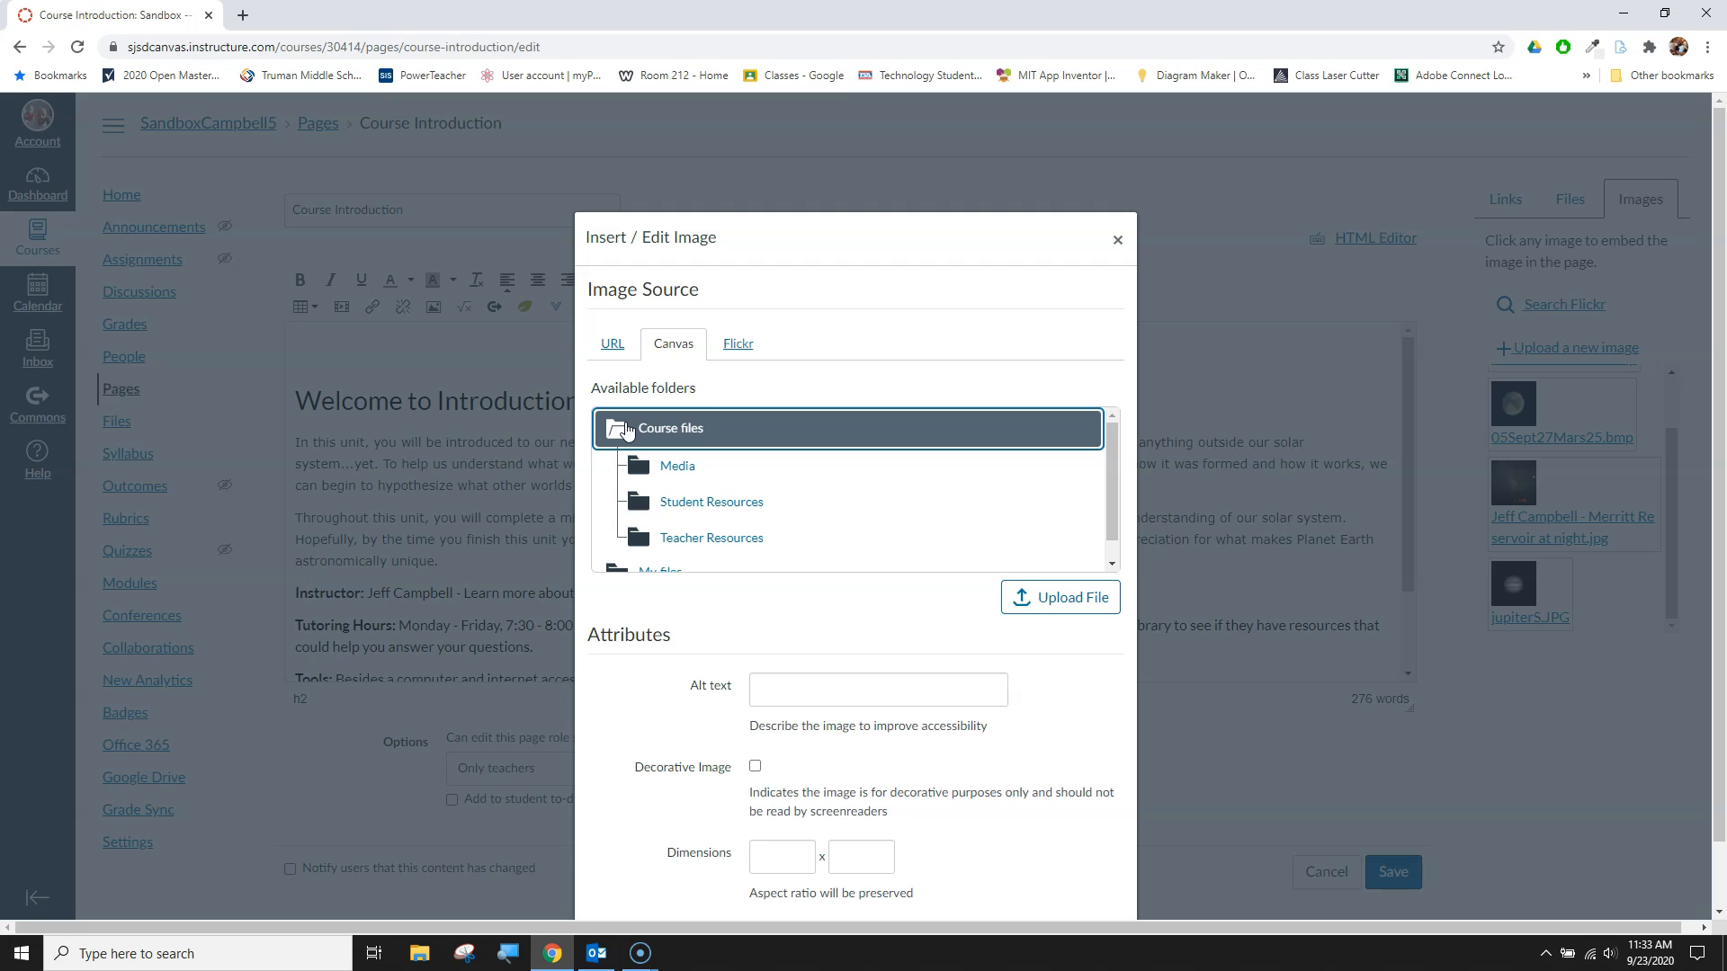
left_click(677, 463)
left_click(852, 463)
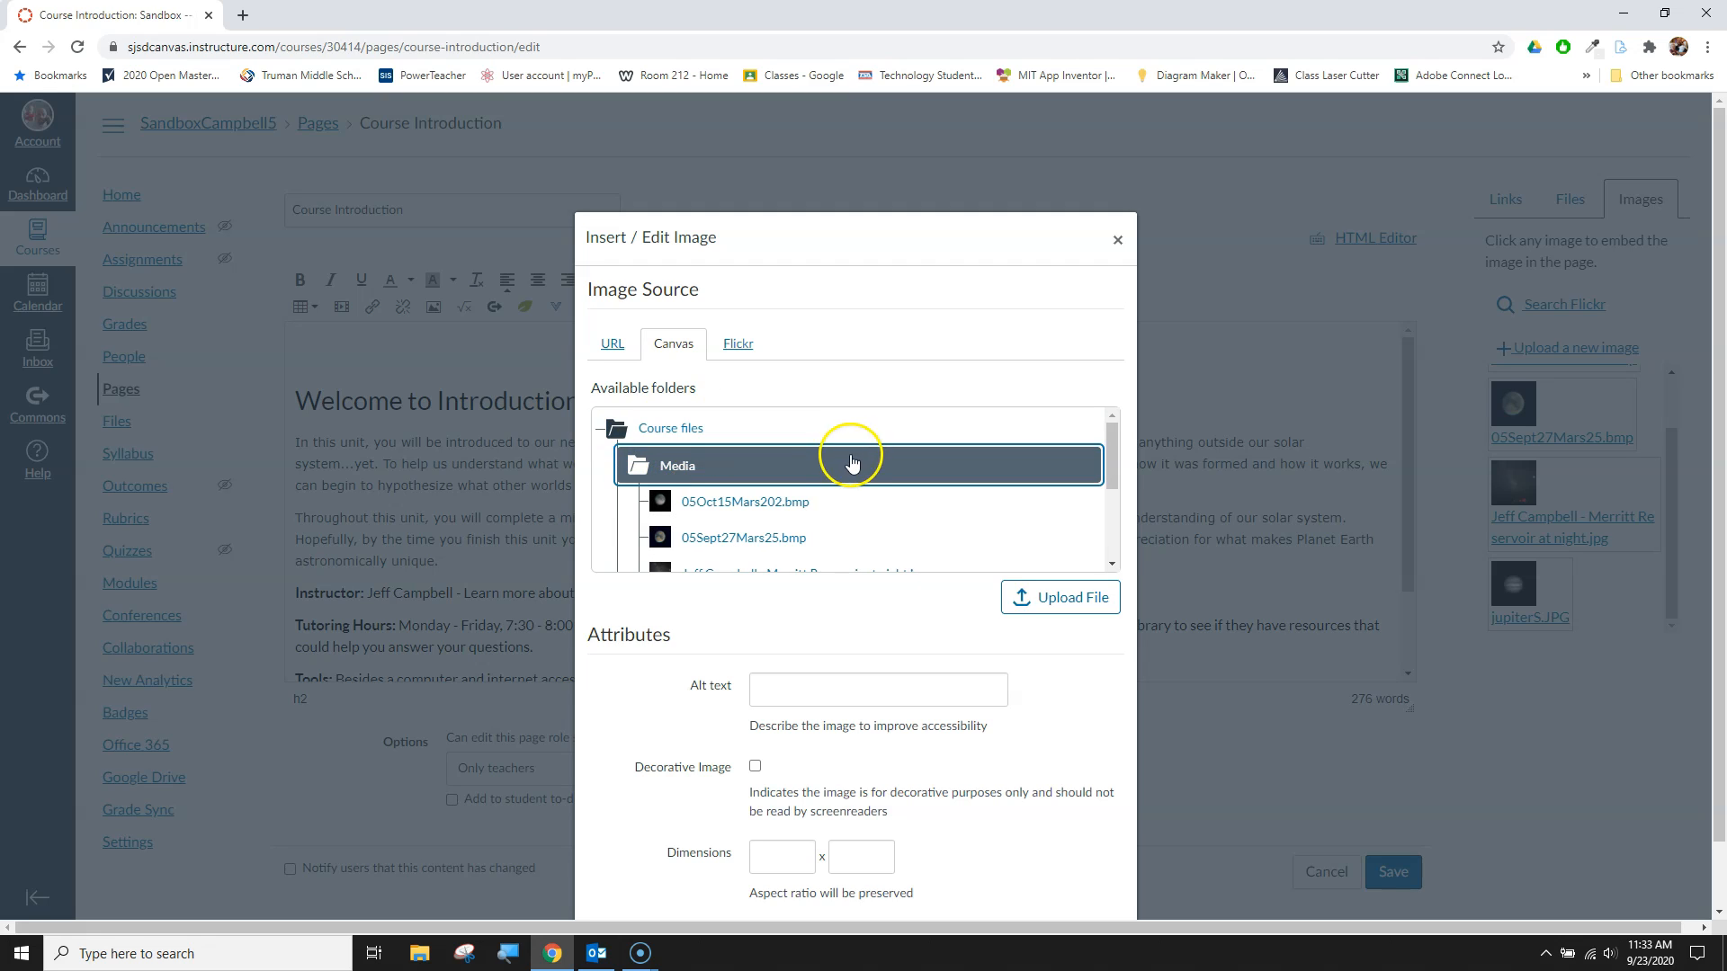
scroll(846, 454, "down", 1)
left_click(814, 514)
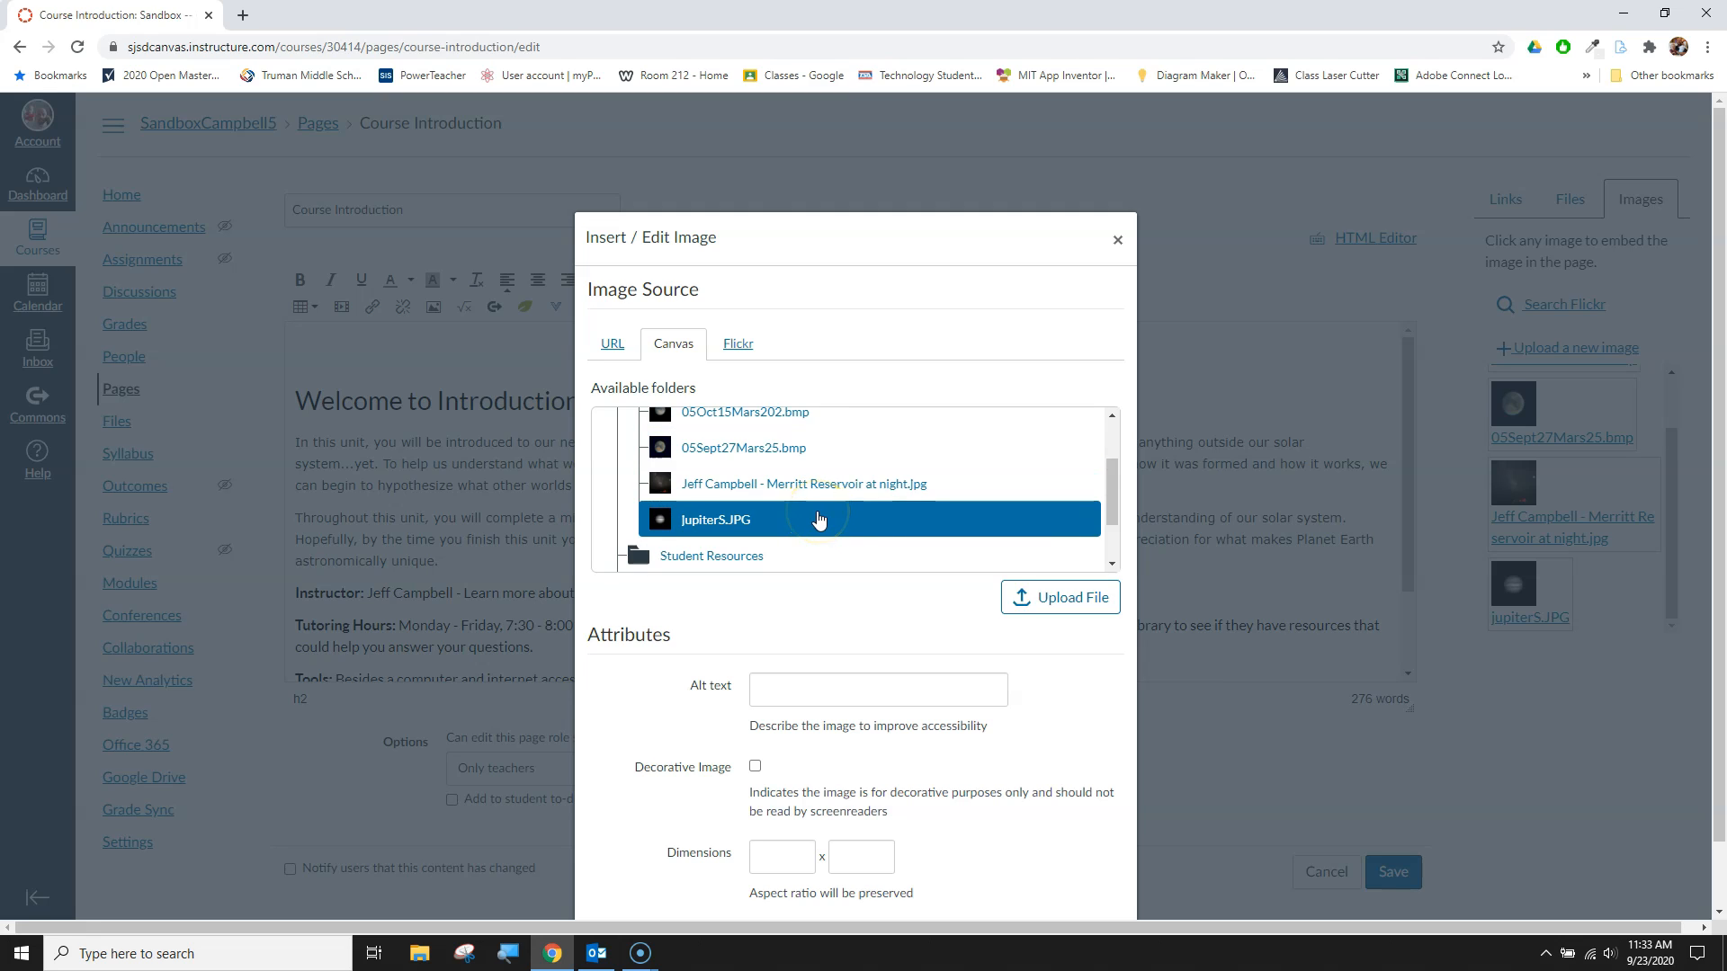
left_click(781, 486)
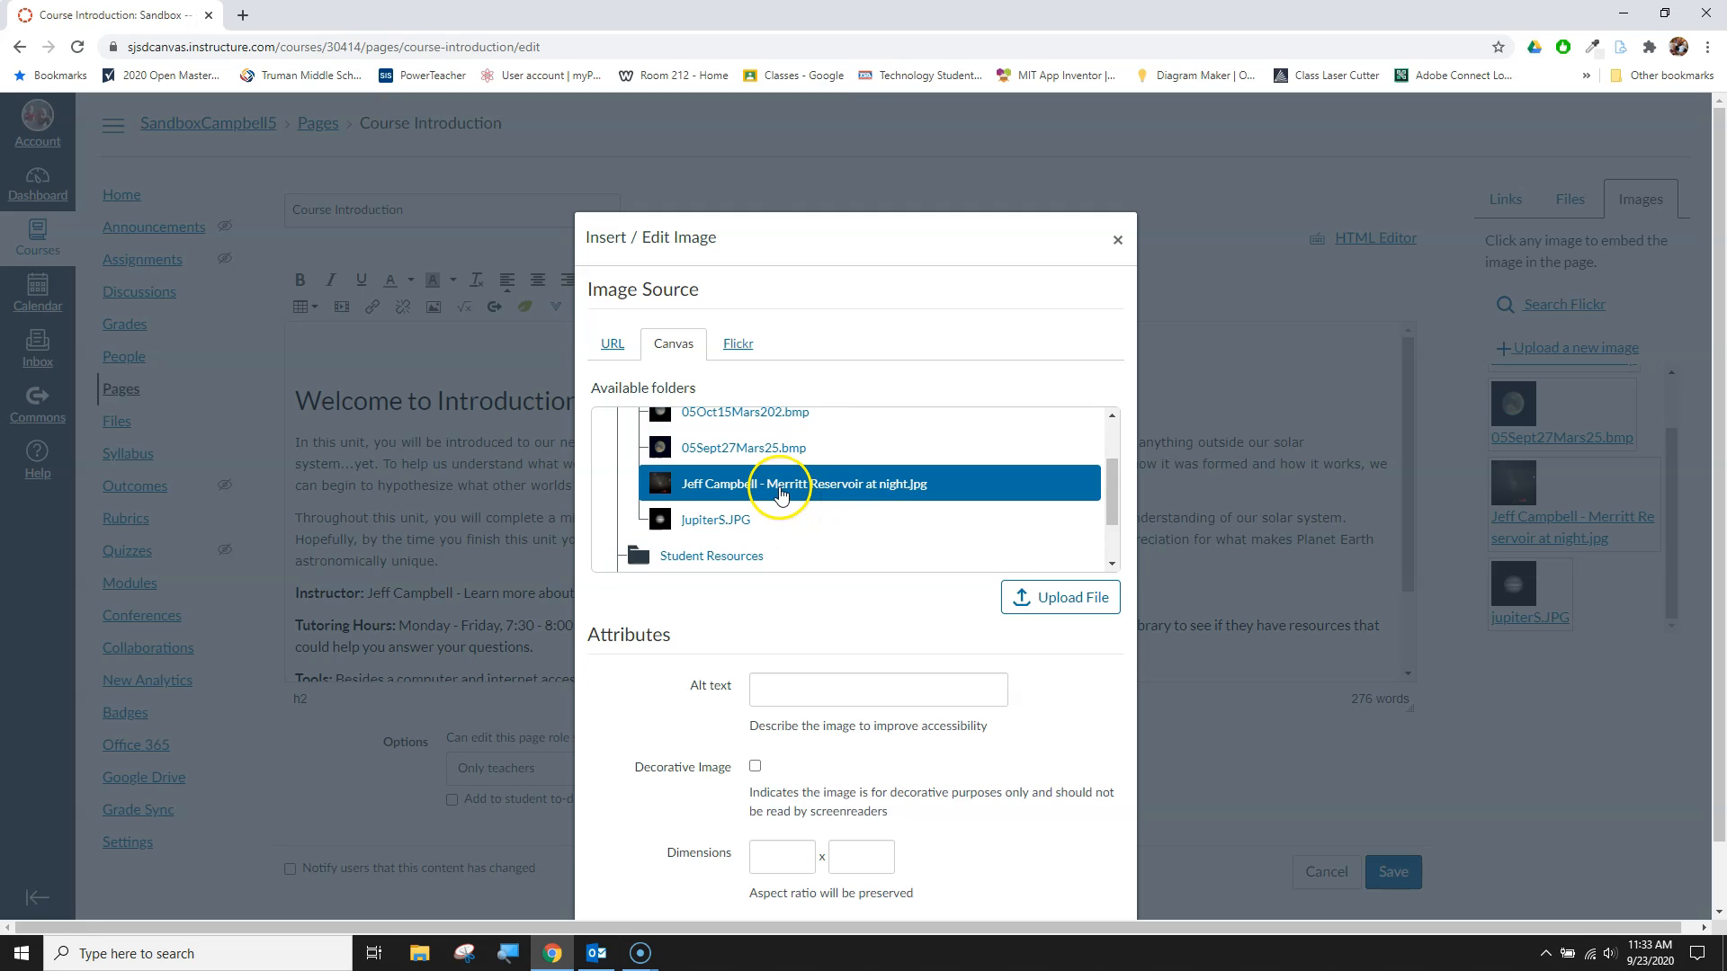
left_click(783, 489)
Replace the image's alt text with "Milky Way taken at Merritt Reservoir in Northern Nebraska".
left_click(824, 702)
scroll(1071, 686, "down", 1)
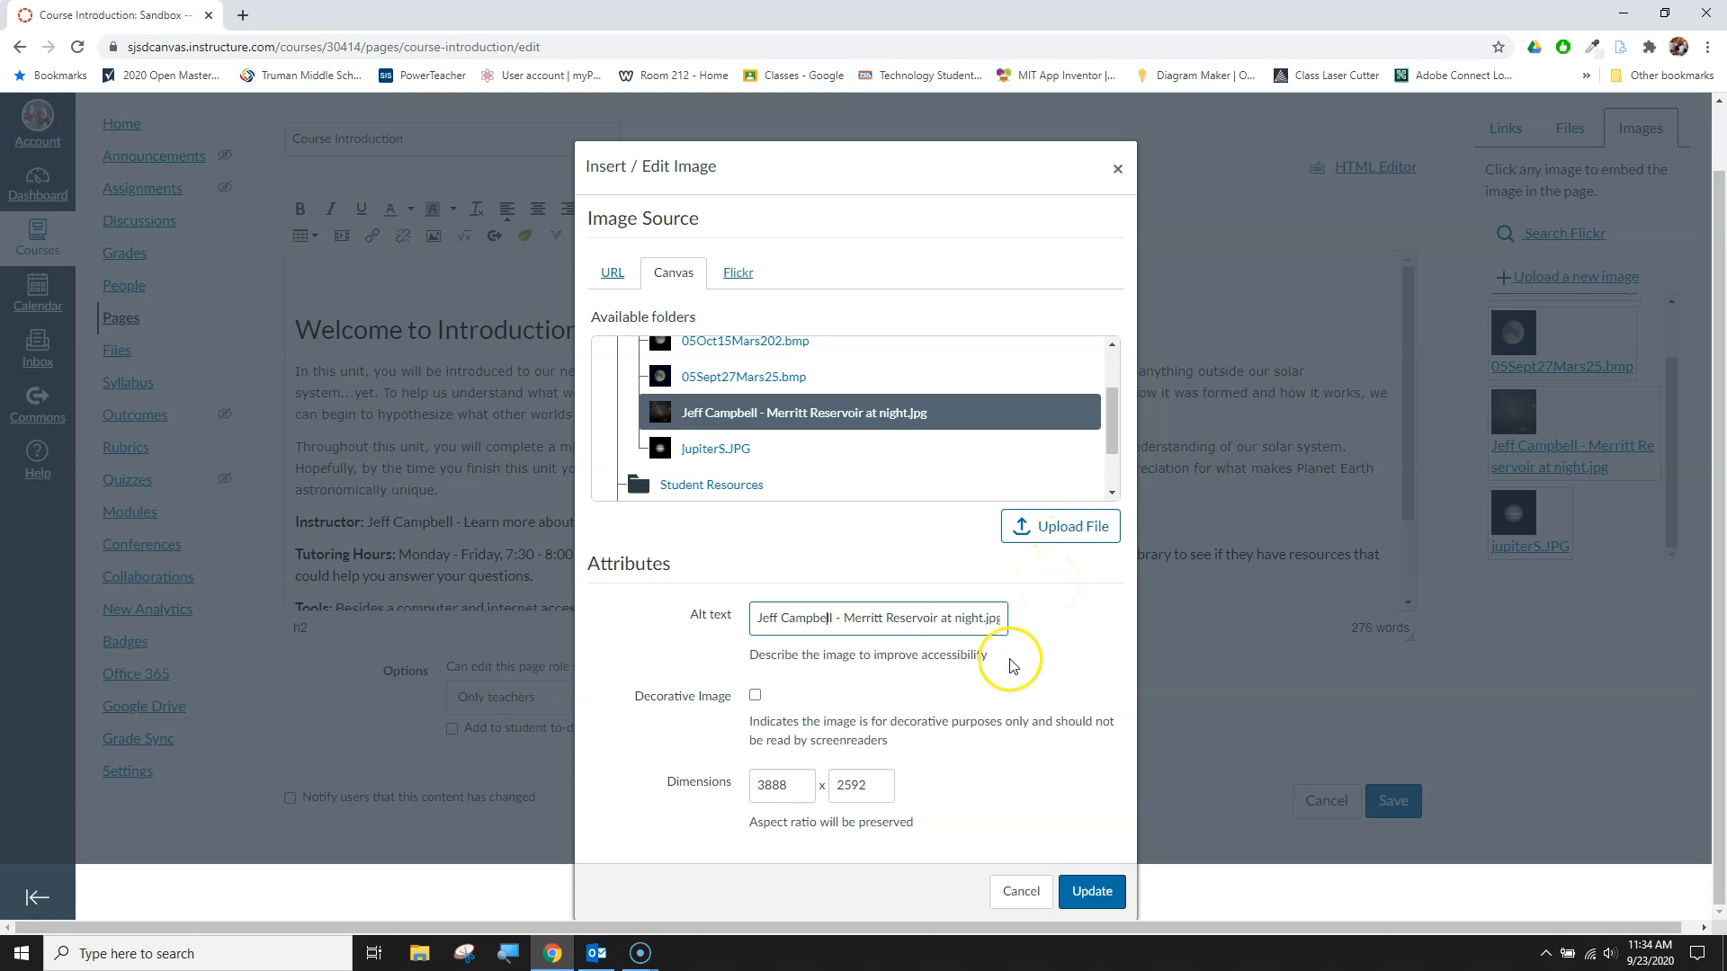
left_click(883, 678)
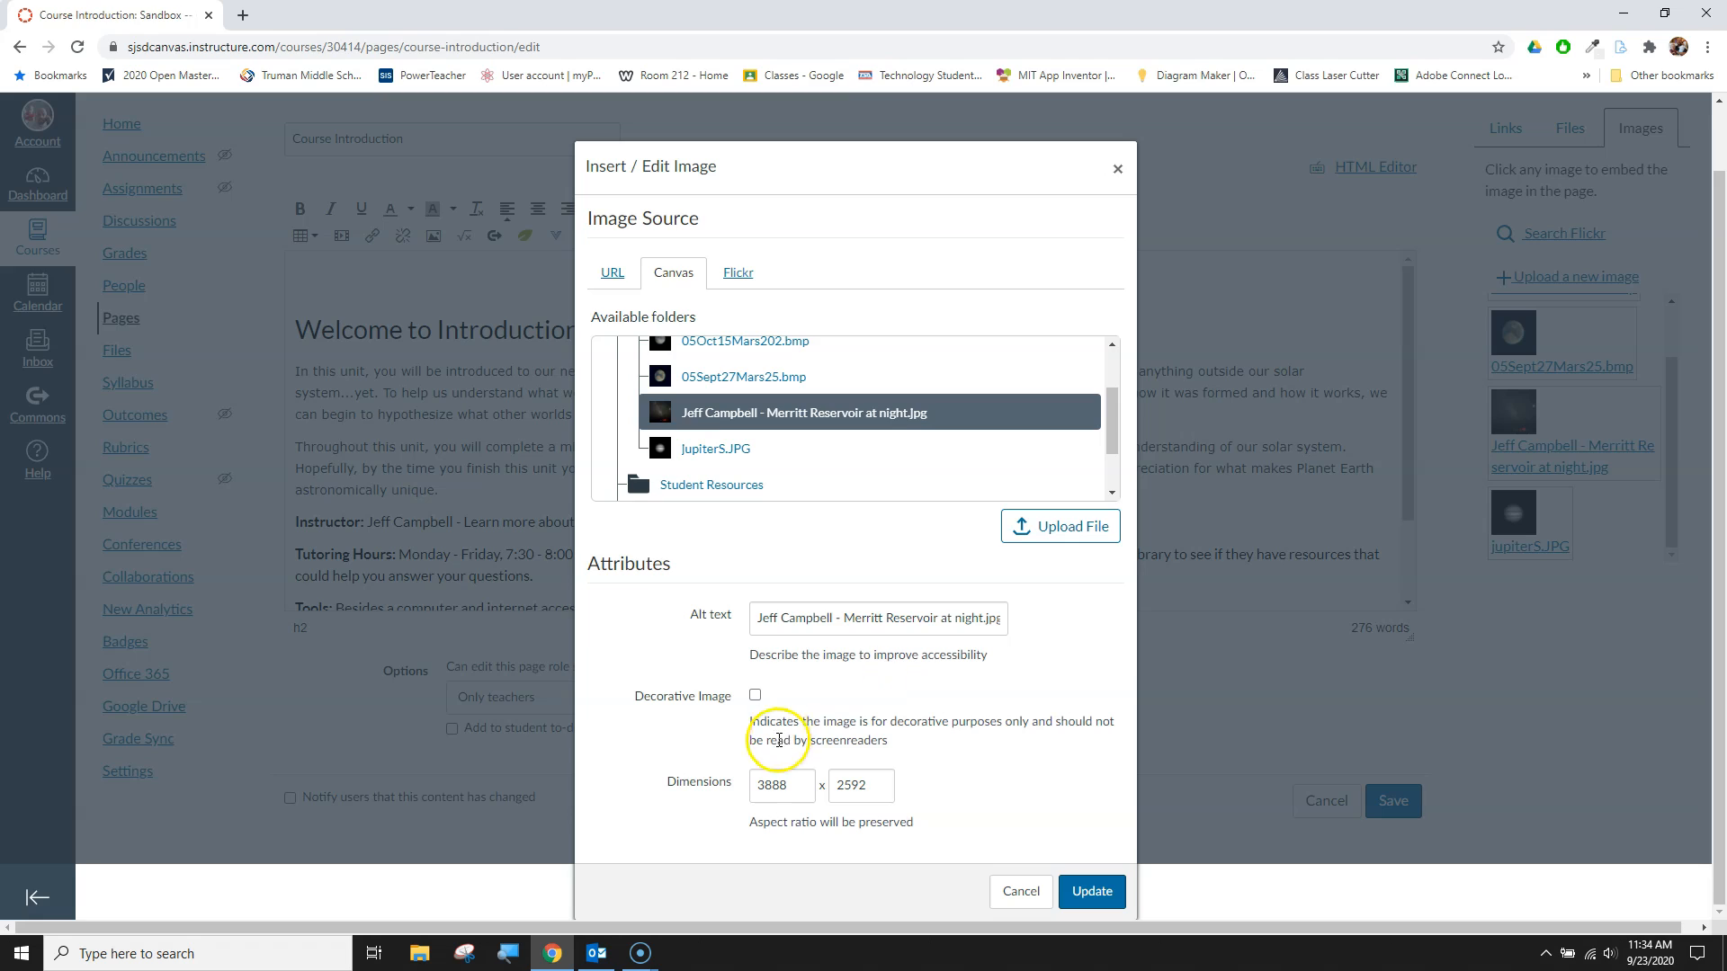
left_click_drag(760, 618, 1028, 620)
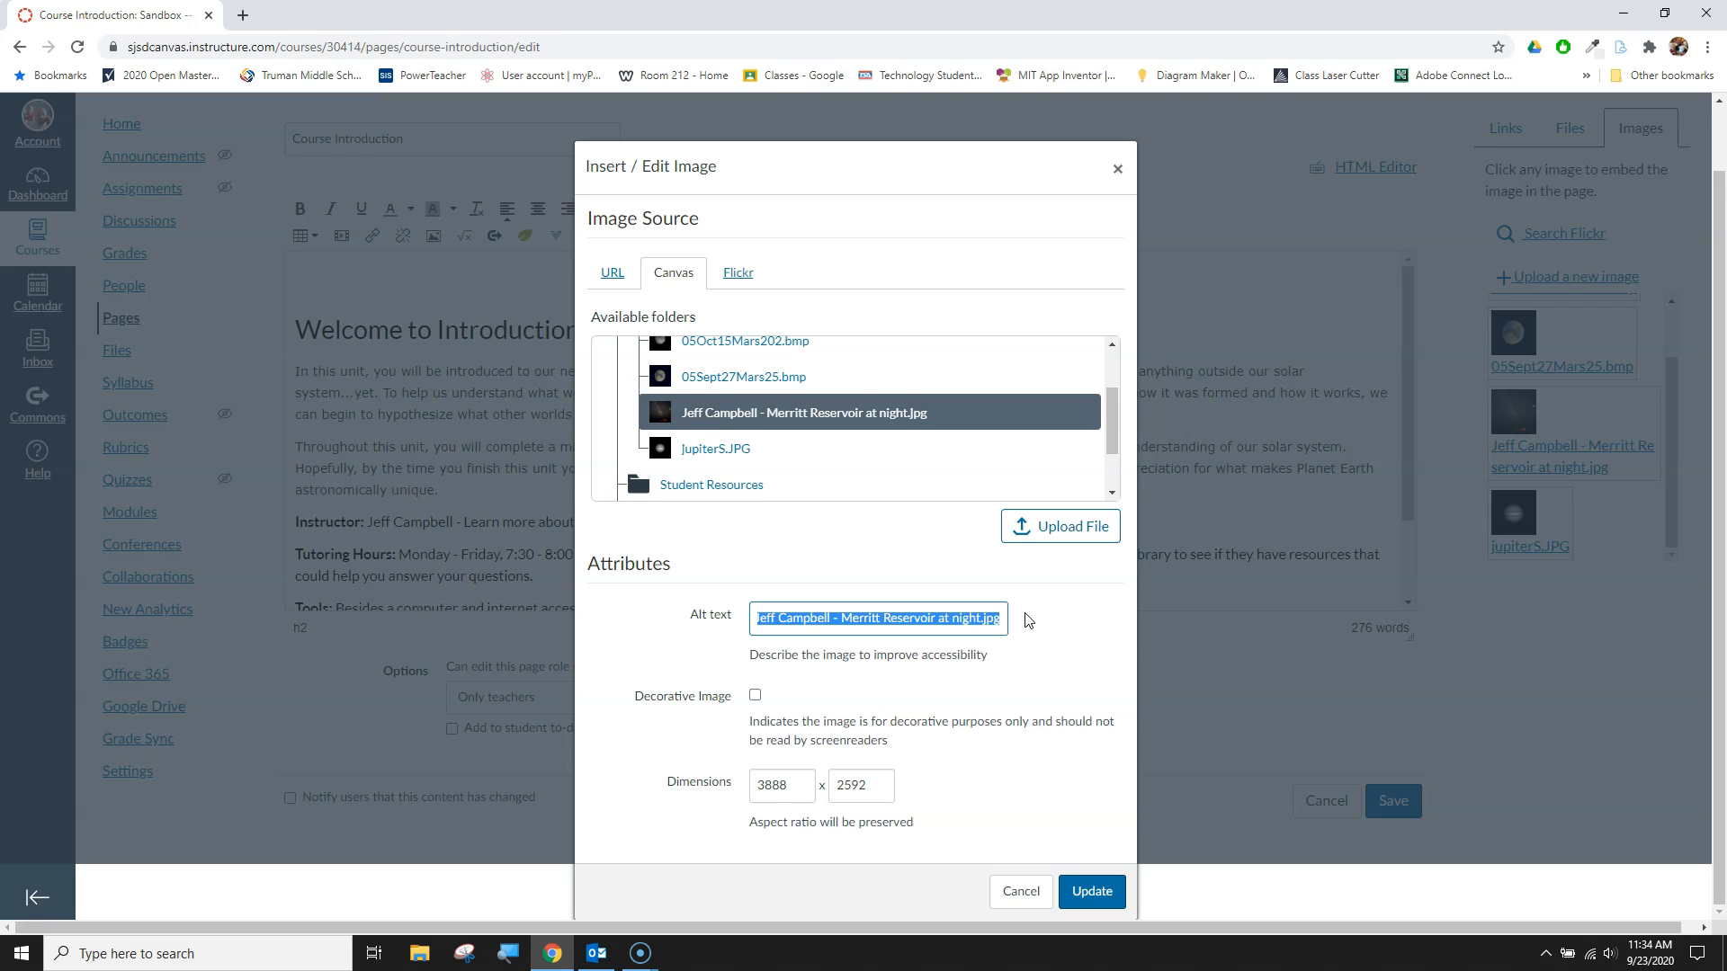
type("Mil")
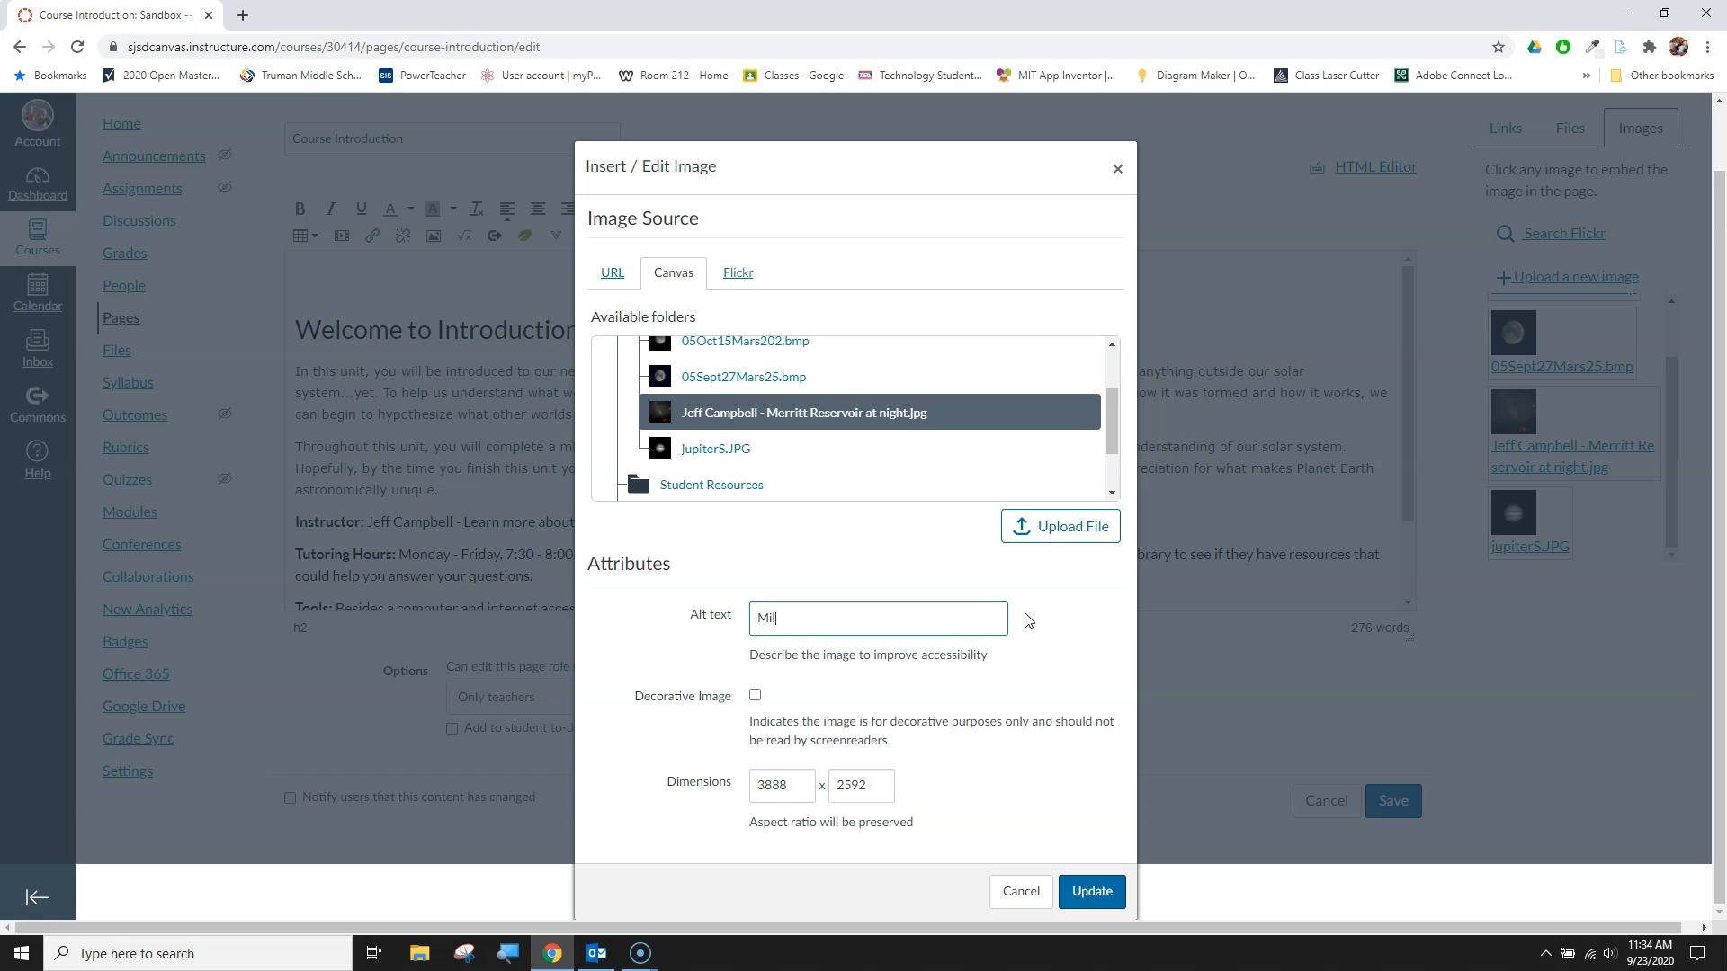
type("ky Way")
type("taken at M")
type("erritt Reserv")
type("oir in Northern N")
type("ebraska")
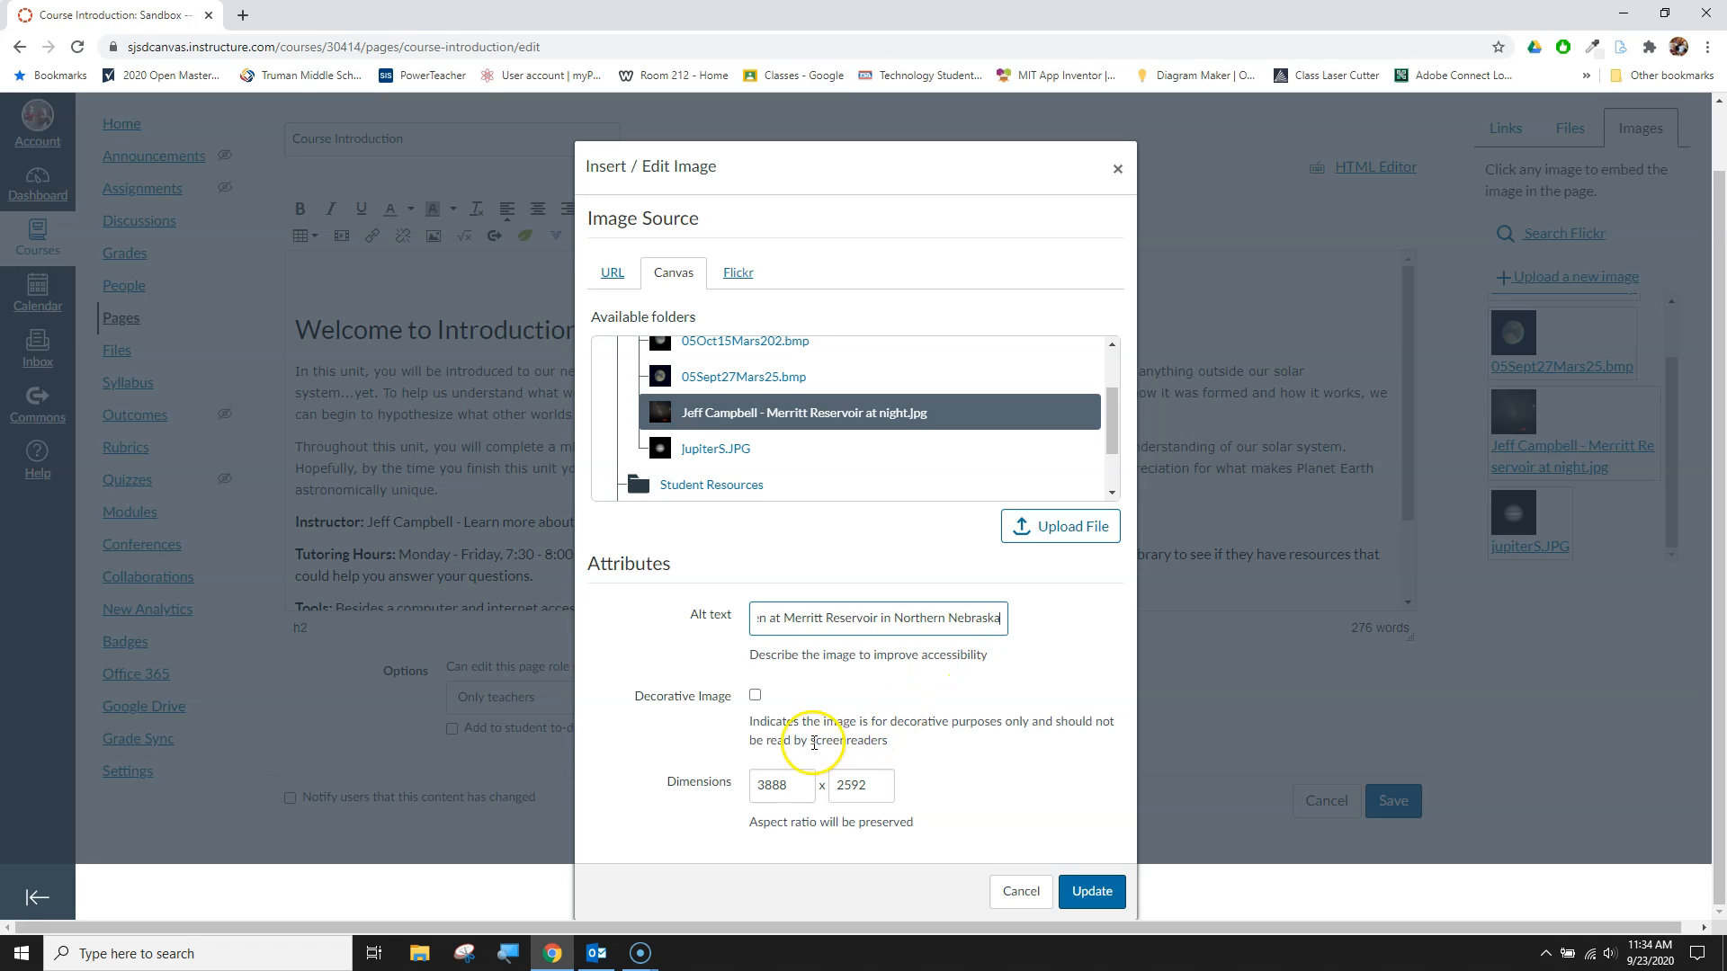
Leave the image marked as non-decorative and insert it into the page.
left_click(755, 696)
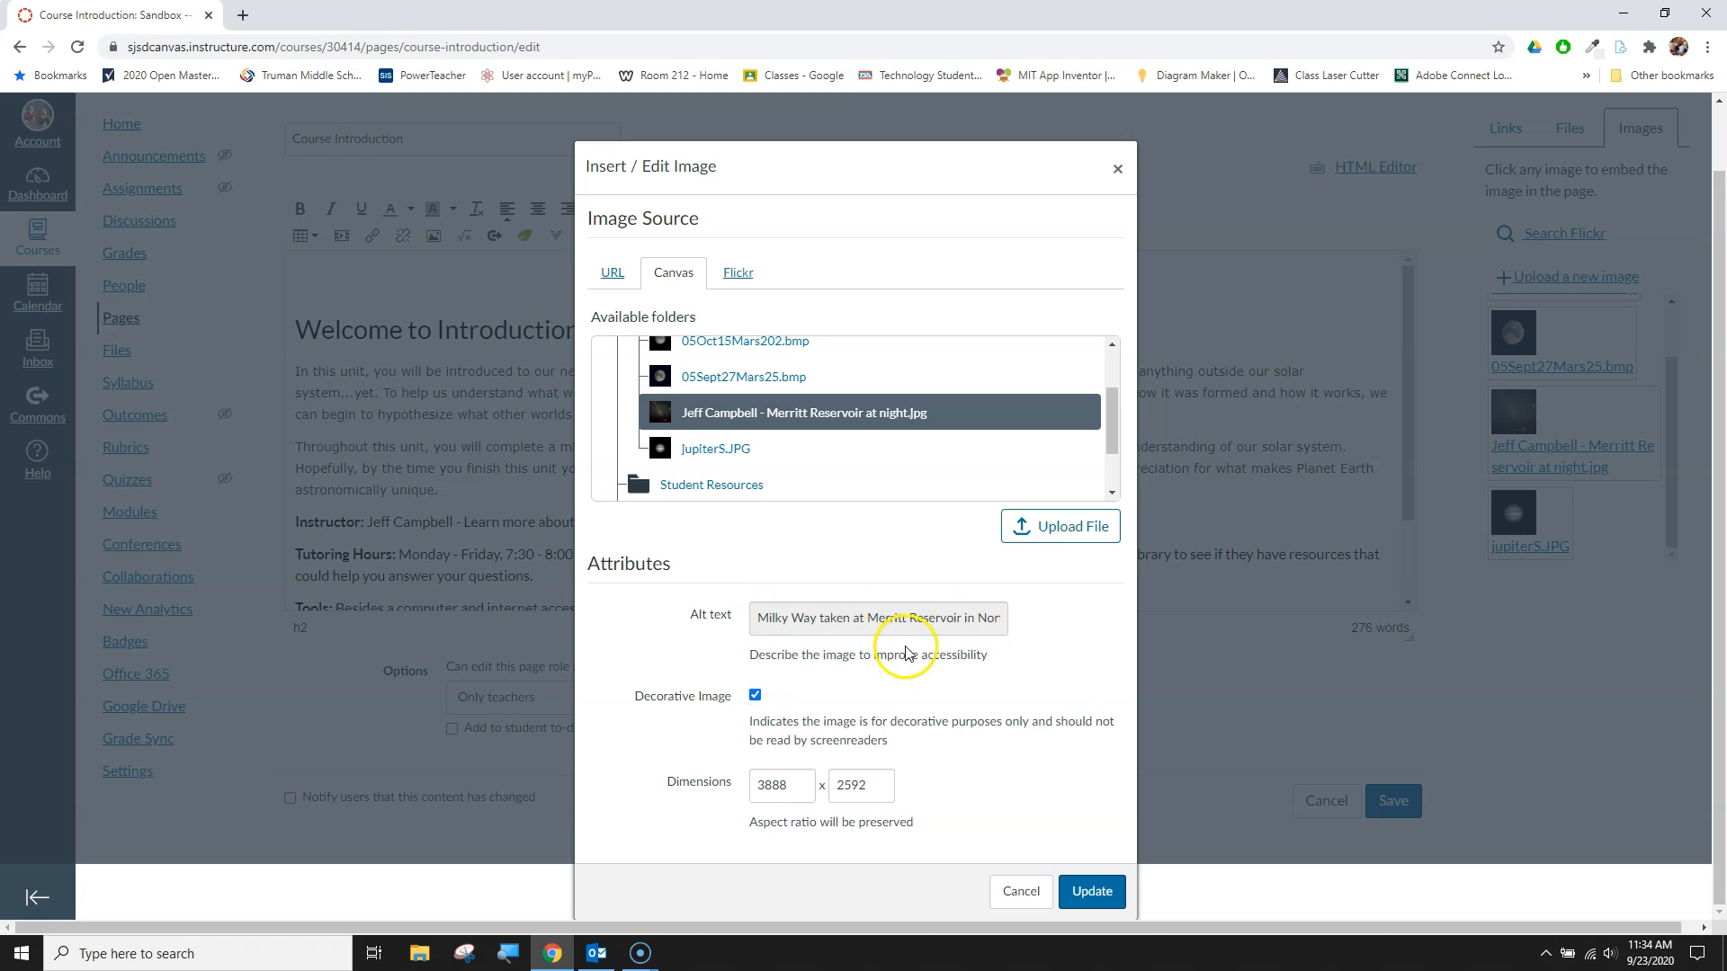
left_click(755, 696)
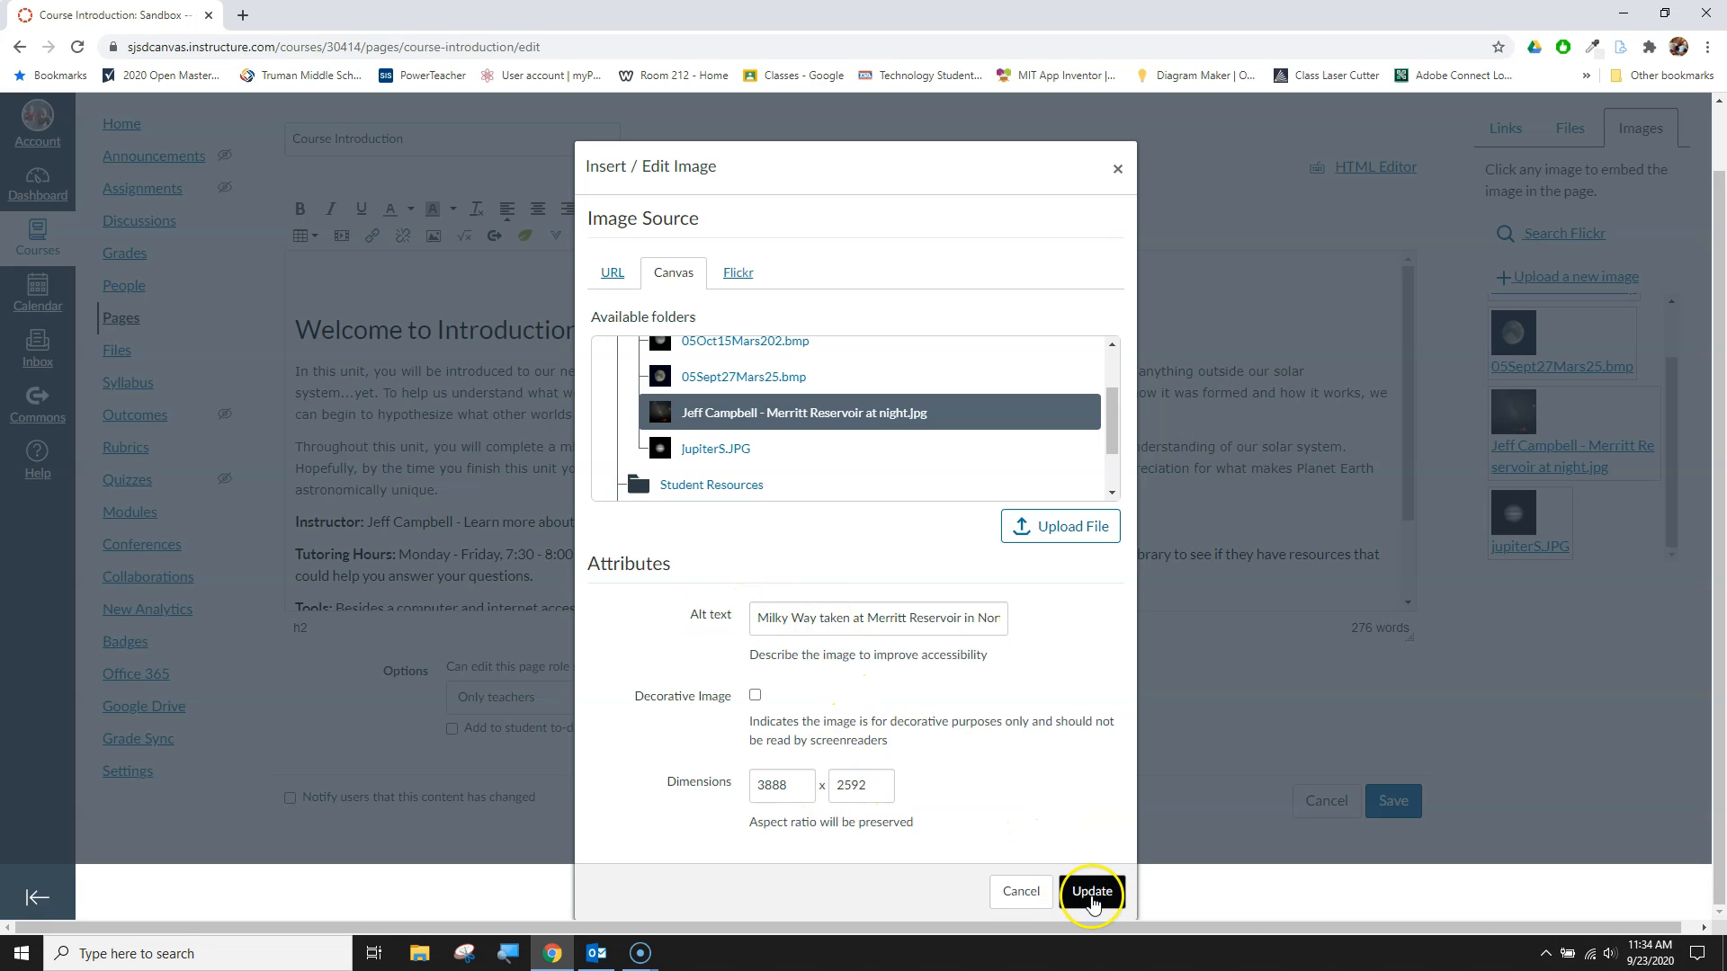
left_click(1093, 901)
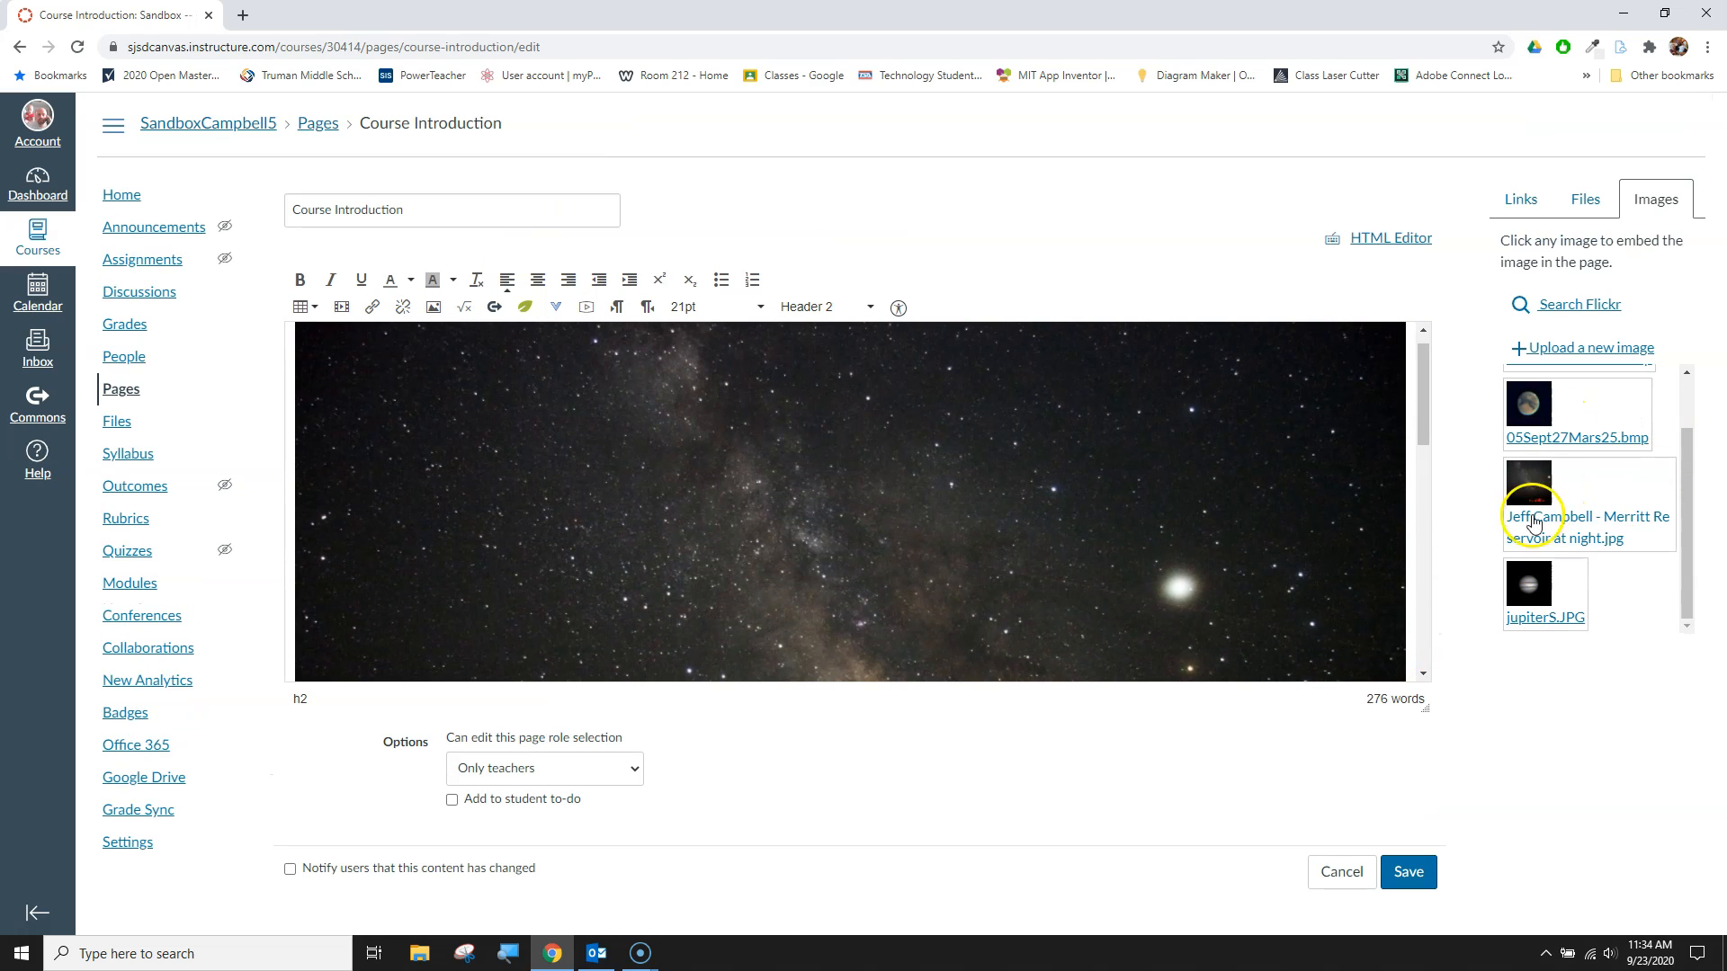
Shrink the inserted image proportionally to a little over half the editor's width and center it.
left_click_drag(1426, 705, 1422, 837)
scroll(1346, 499, "down", 5)
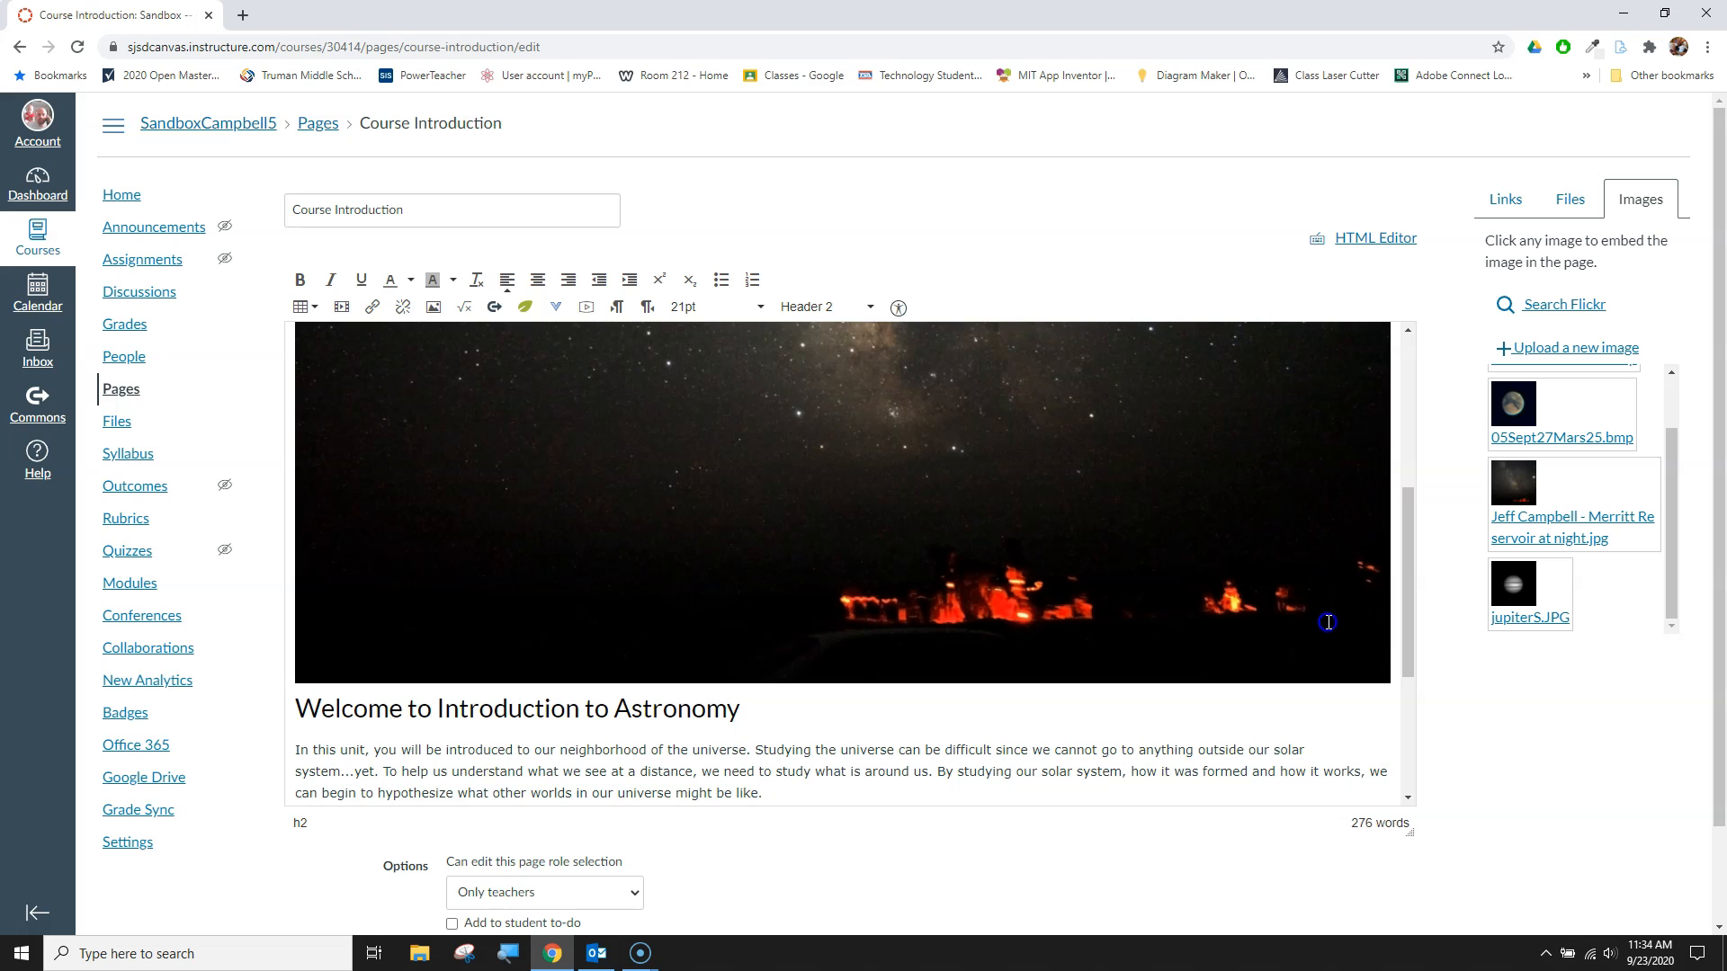
left_click(1329, 623)
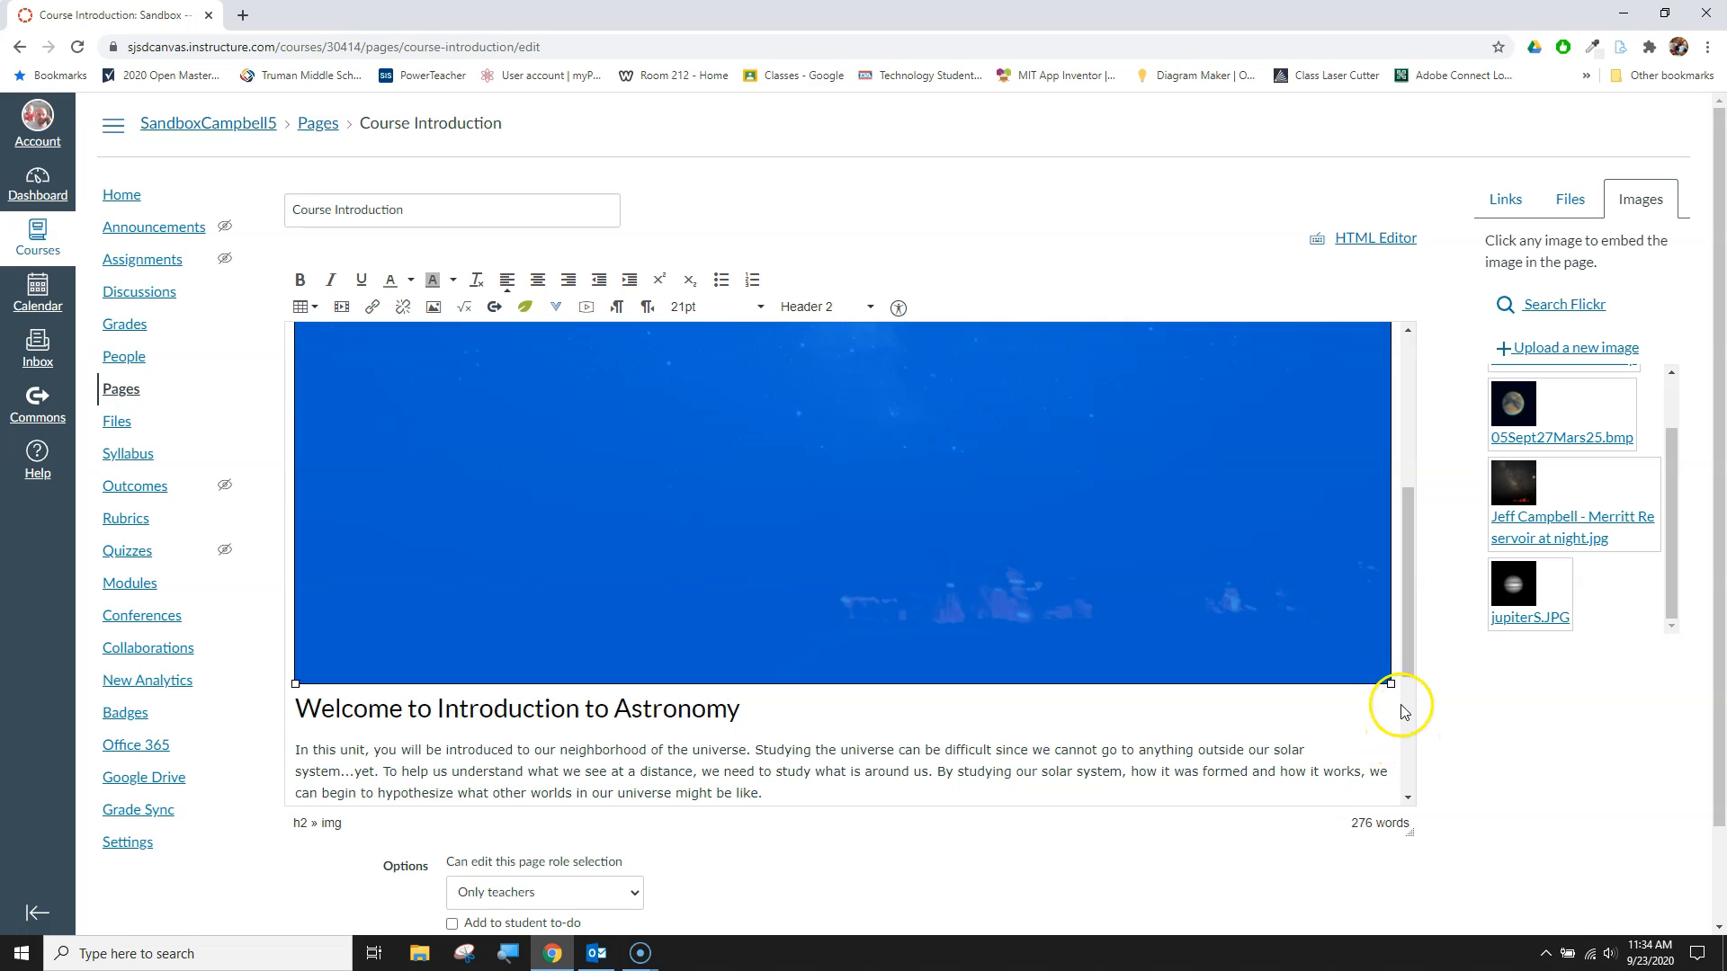
left_click_drag(1391, 684, 925, 433)
scroll(759, 705, "up", 5)
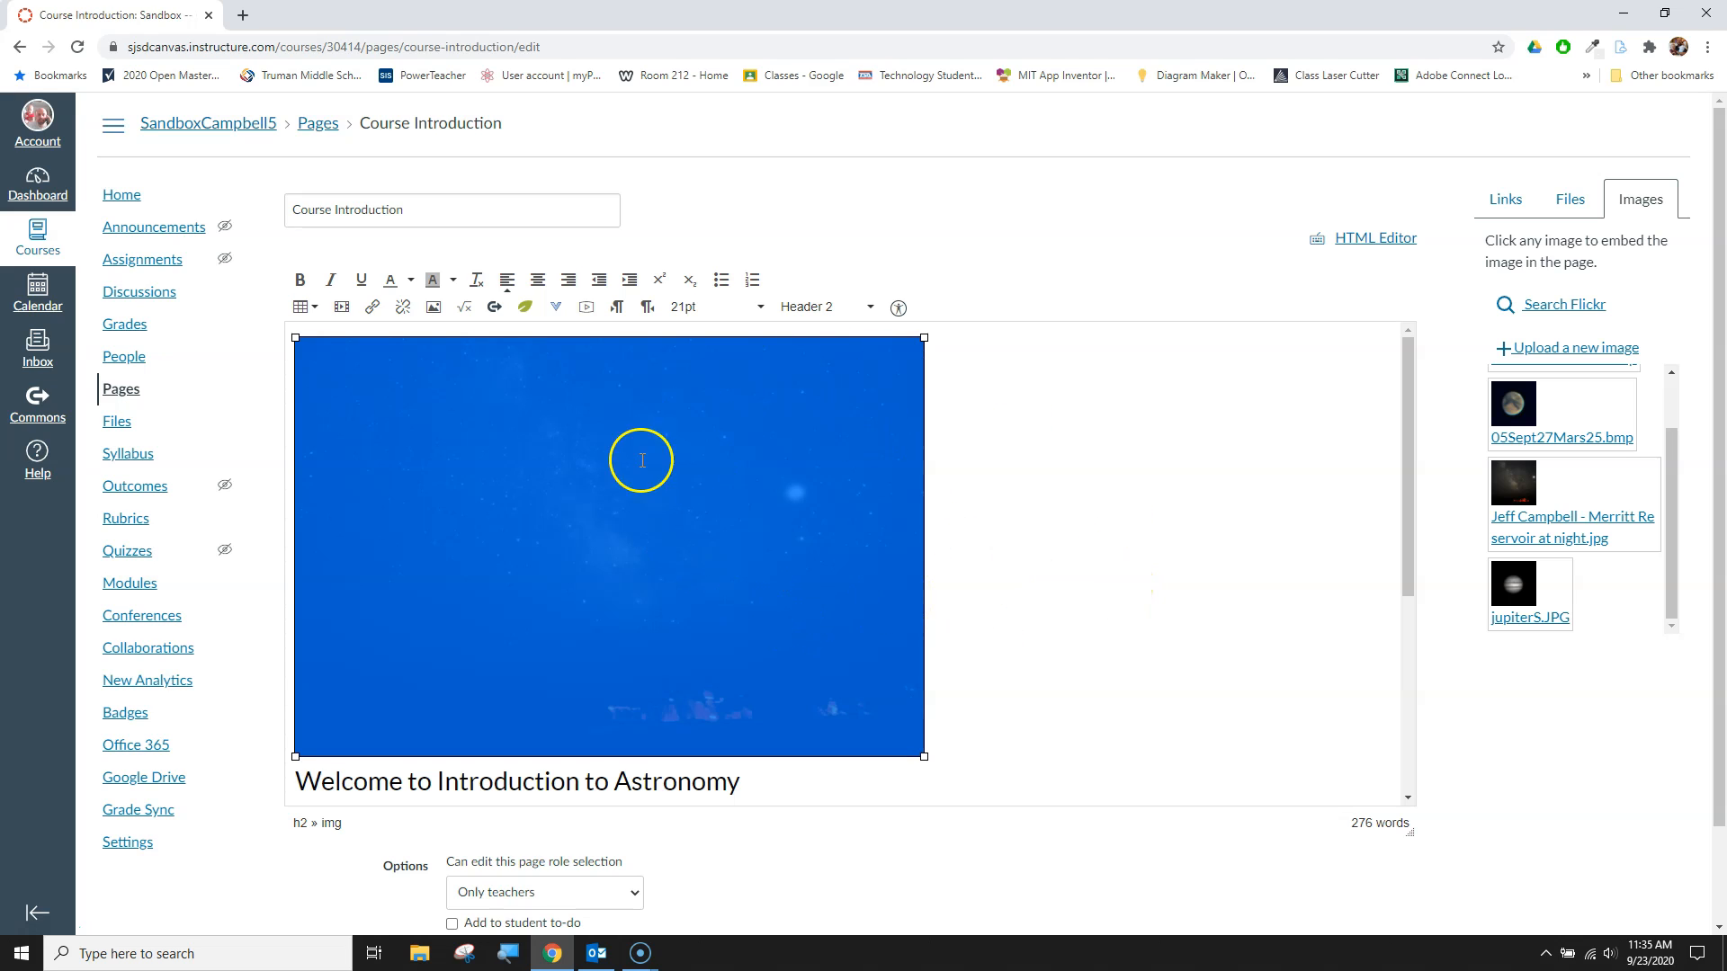
left_click(537, 284)
left_click(1276, 632)
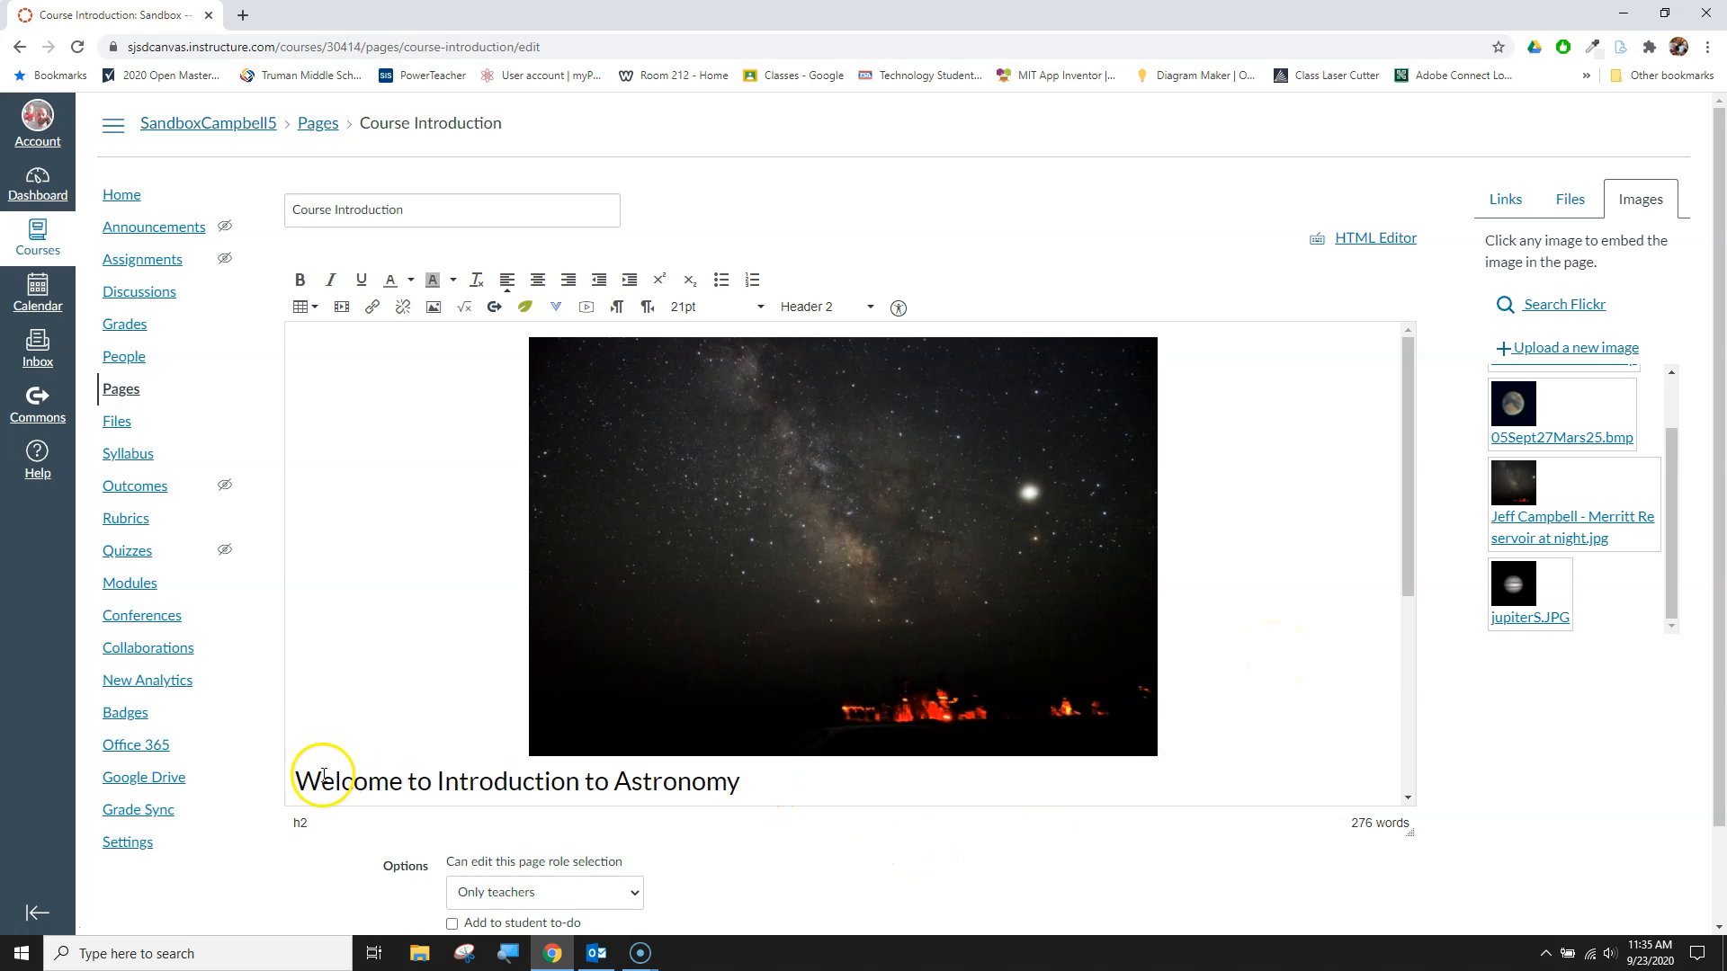
Center the "Welcome to Introduction to Astronomy" heading and save the page.
left_click_drag(735, 783, 309, 783)
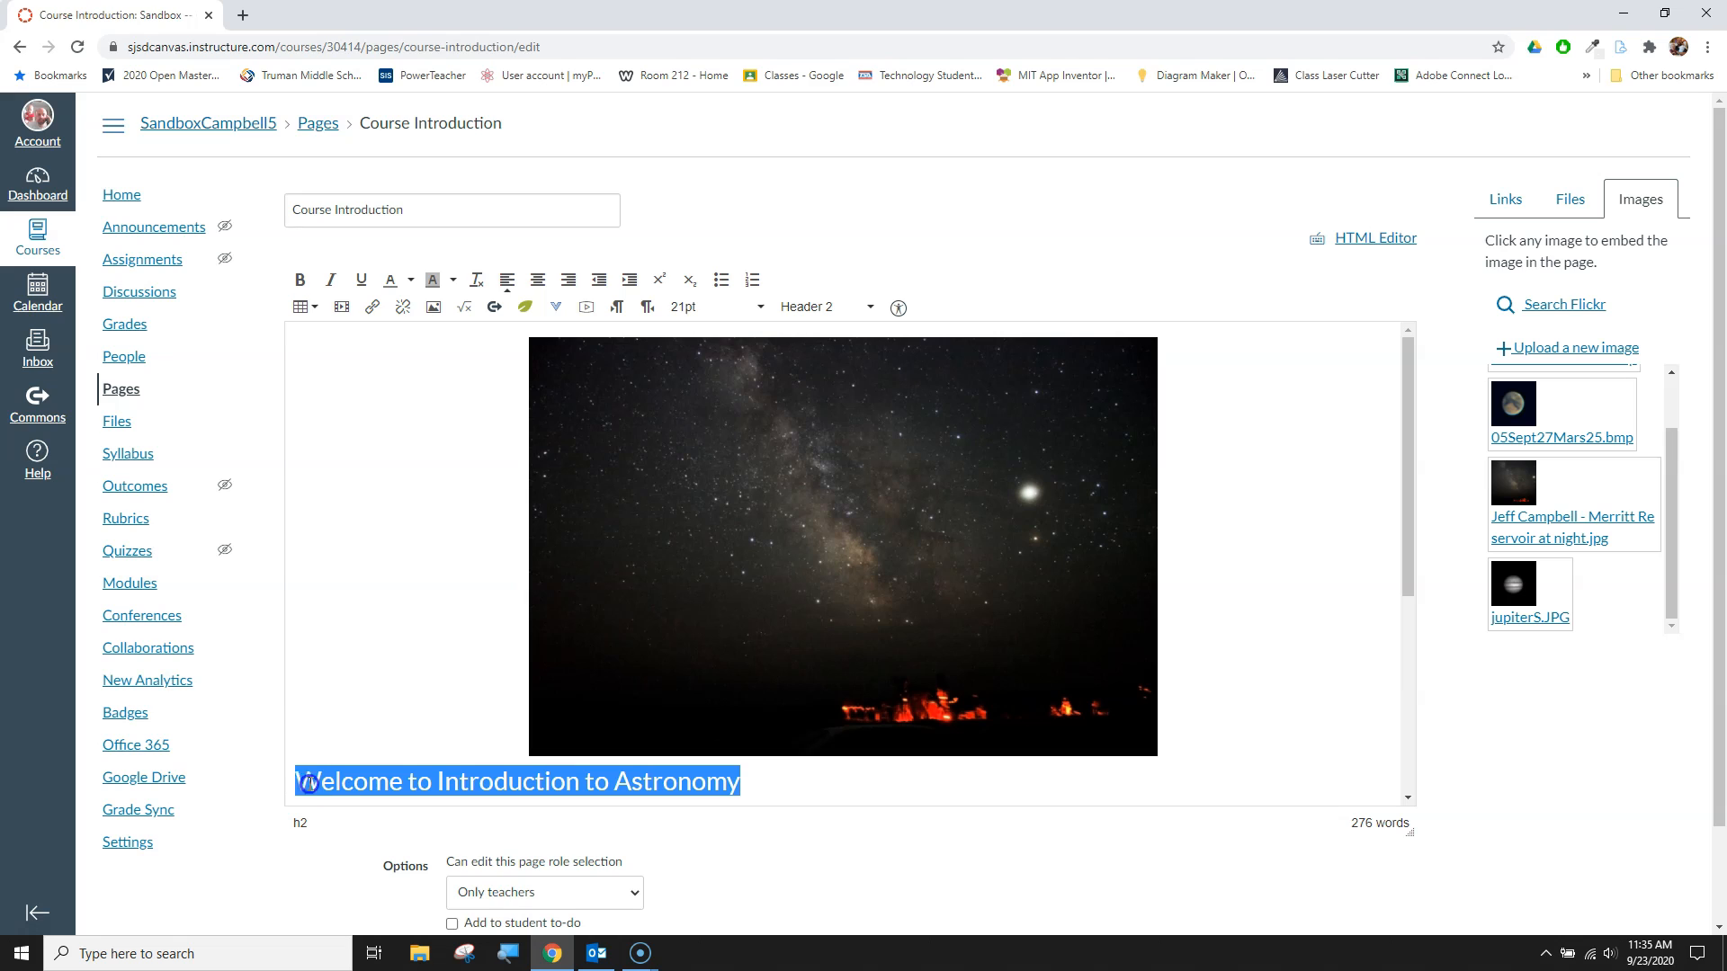
left_click(537, 280)
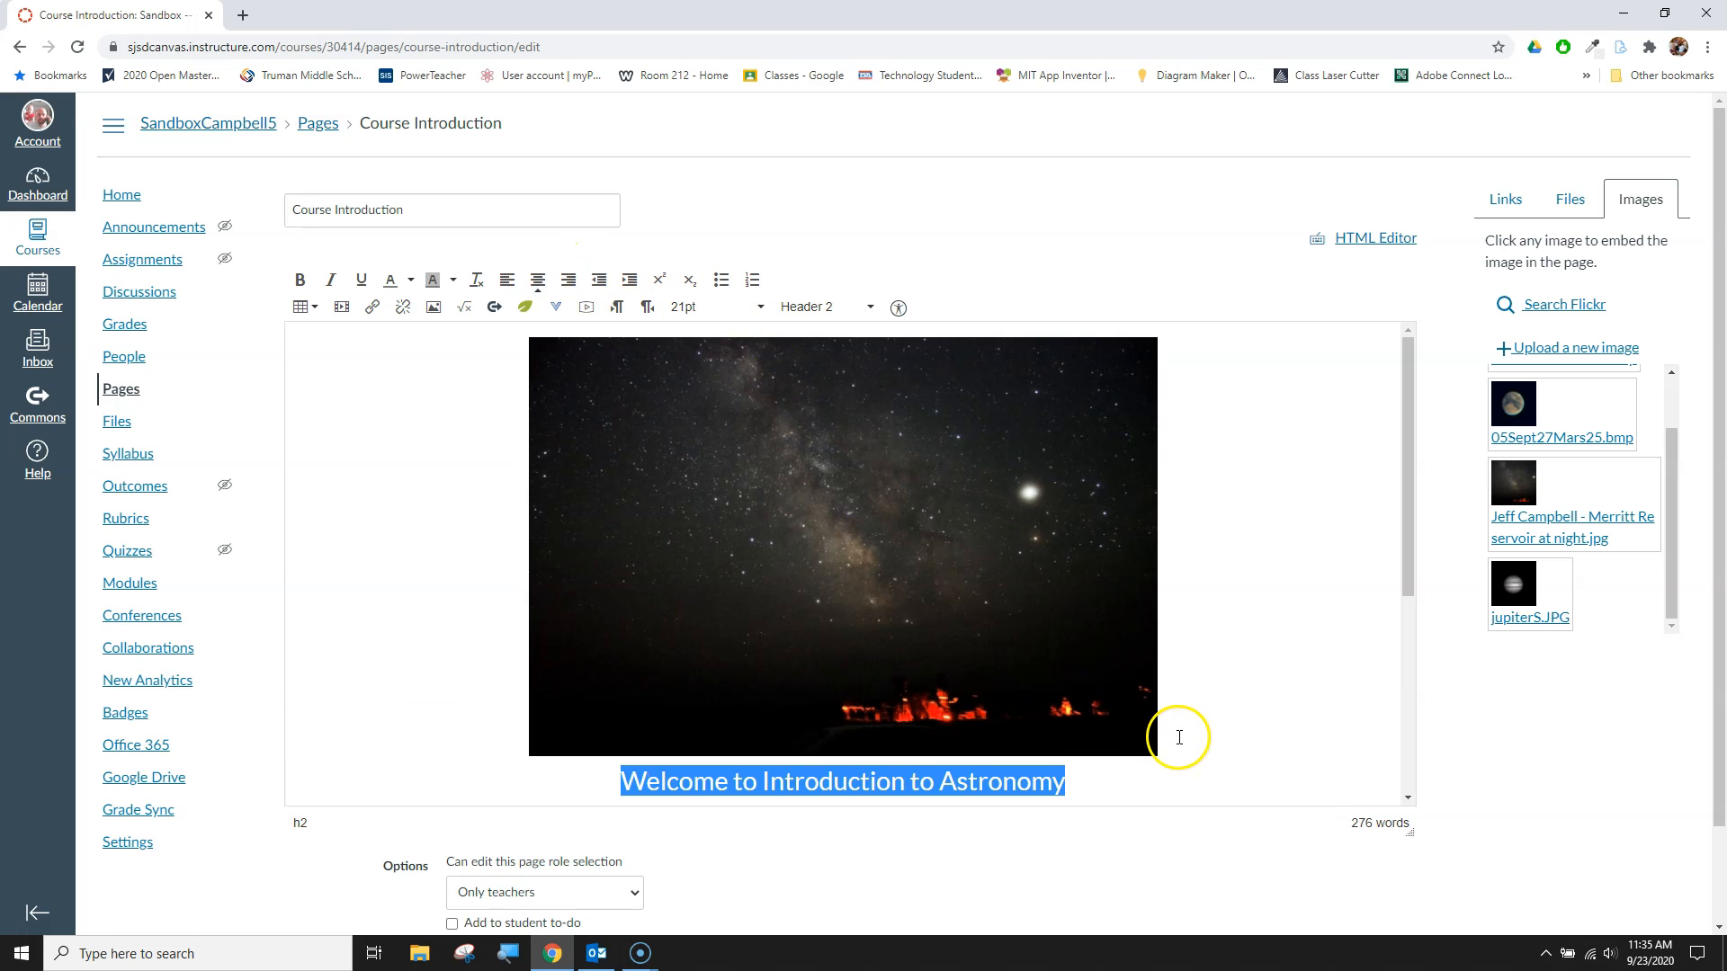
scroll(1376, 782, "down", 5)
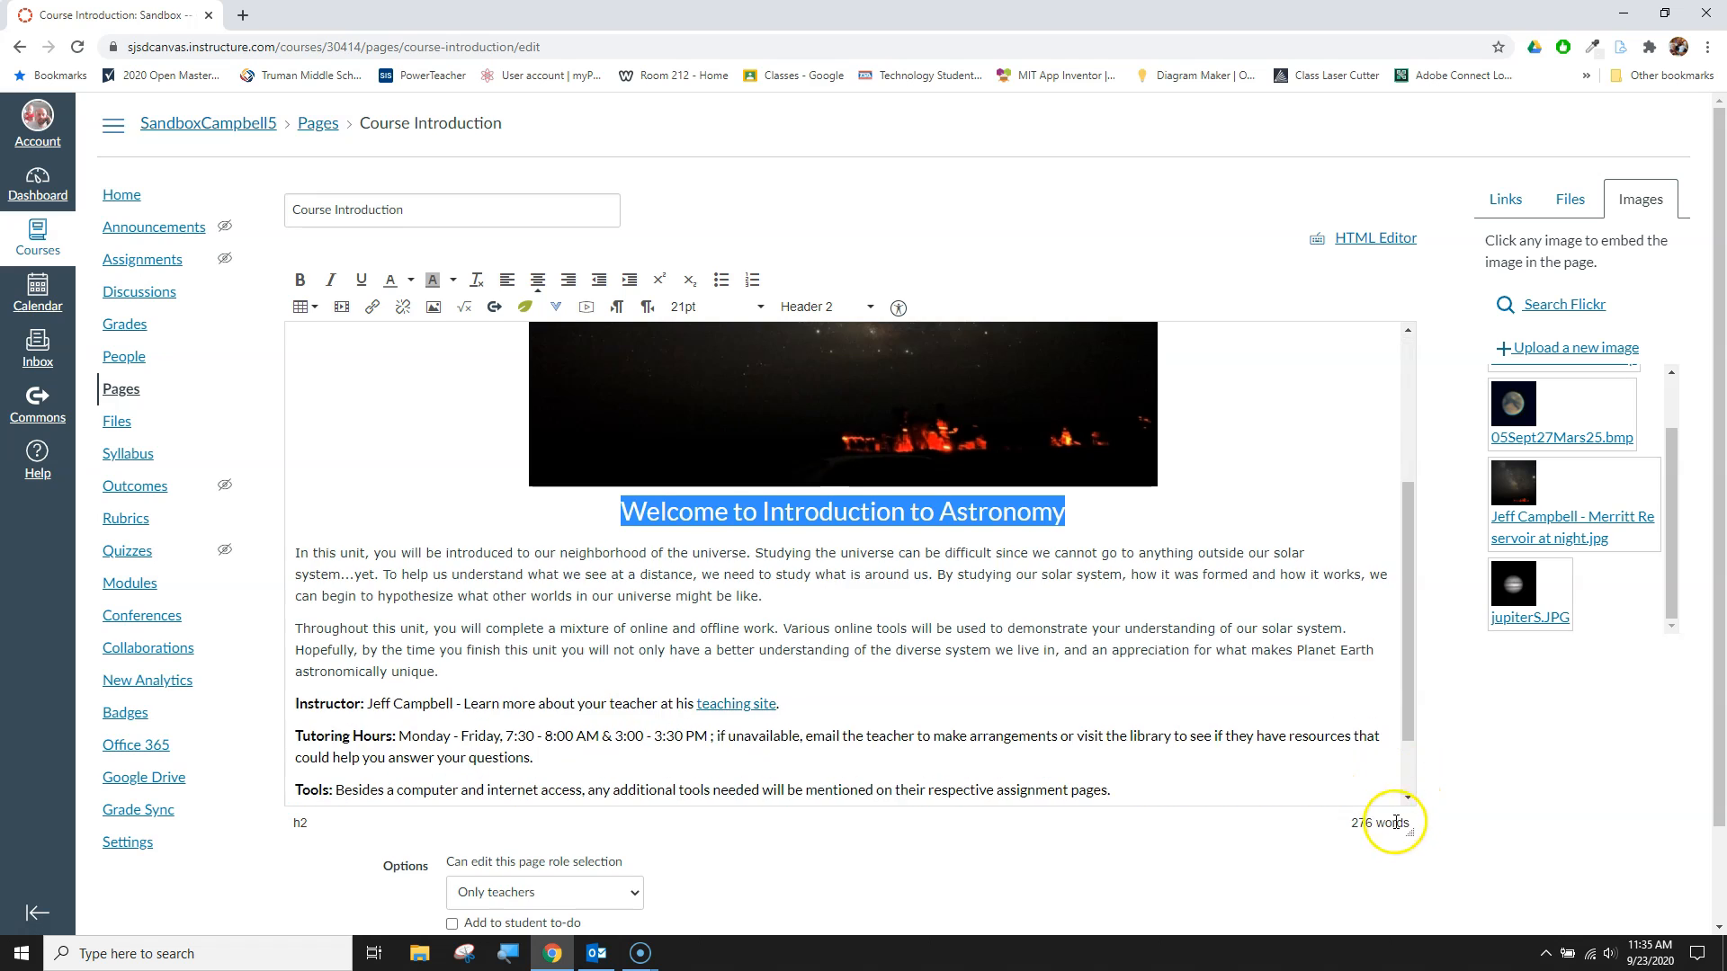
left_click(1394, 888)
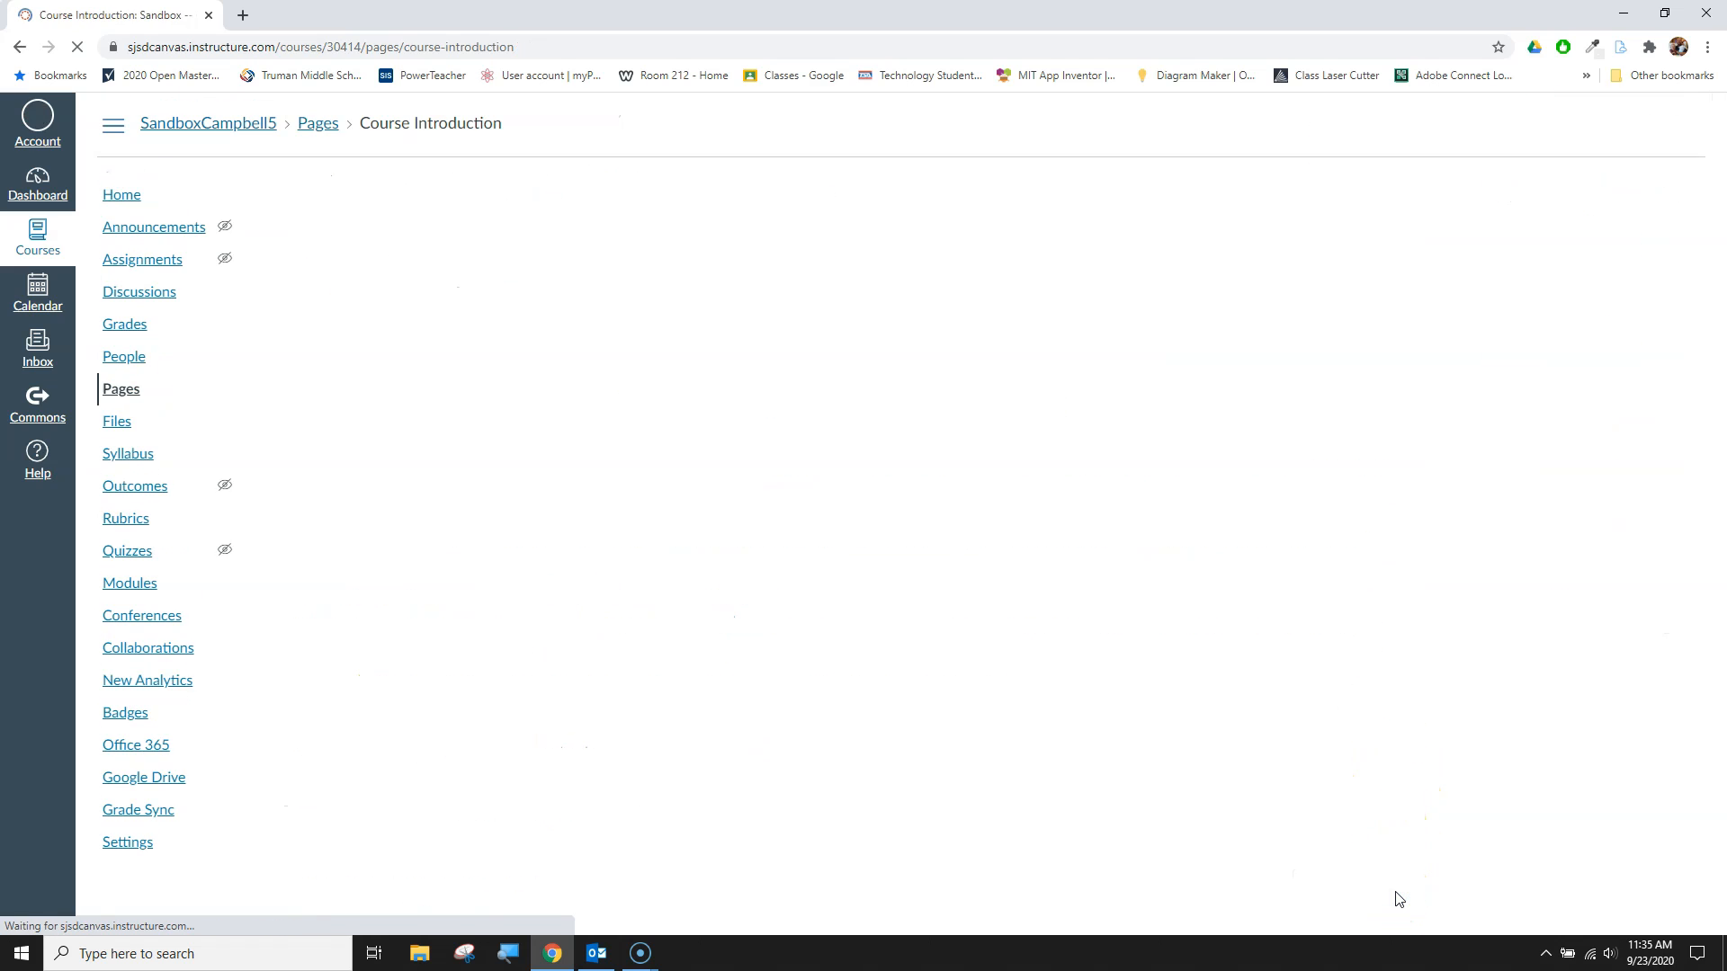